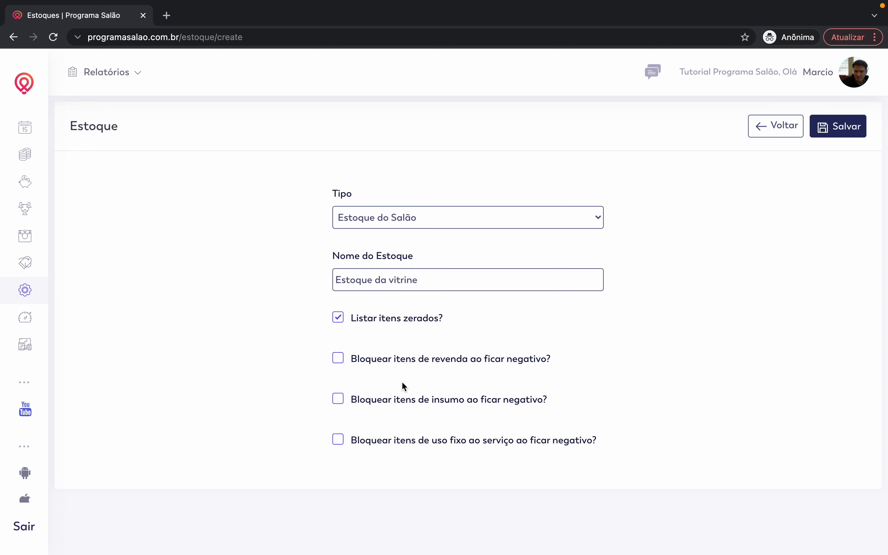
Step: Save the new salon stock "Estoque da vitrine" and return to the list of stocks
left_click(850, 129)
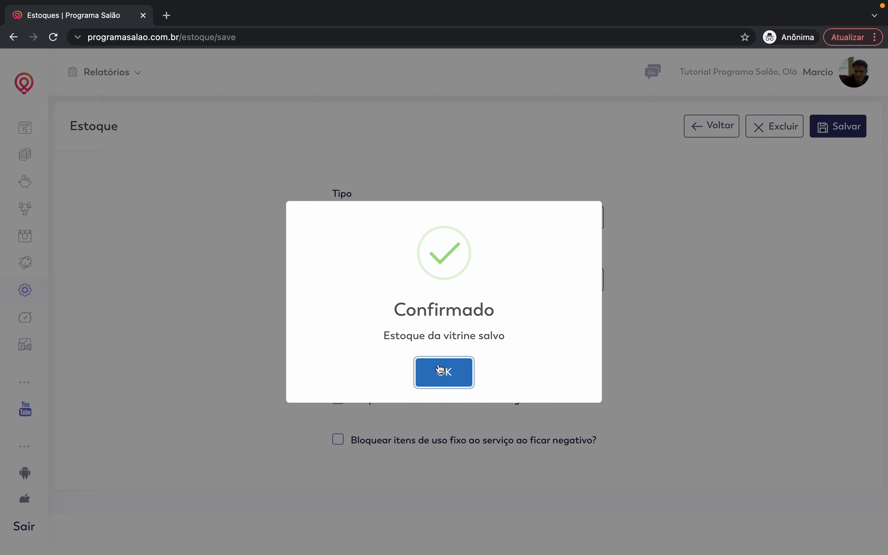
left_click(441, 369)
left_click(715, 126)
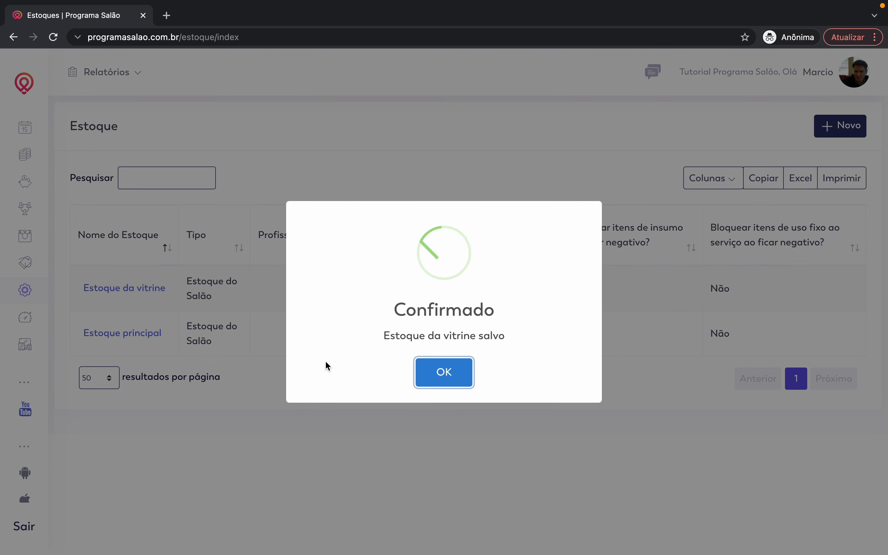
left_click(443, 371)
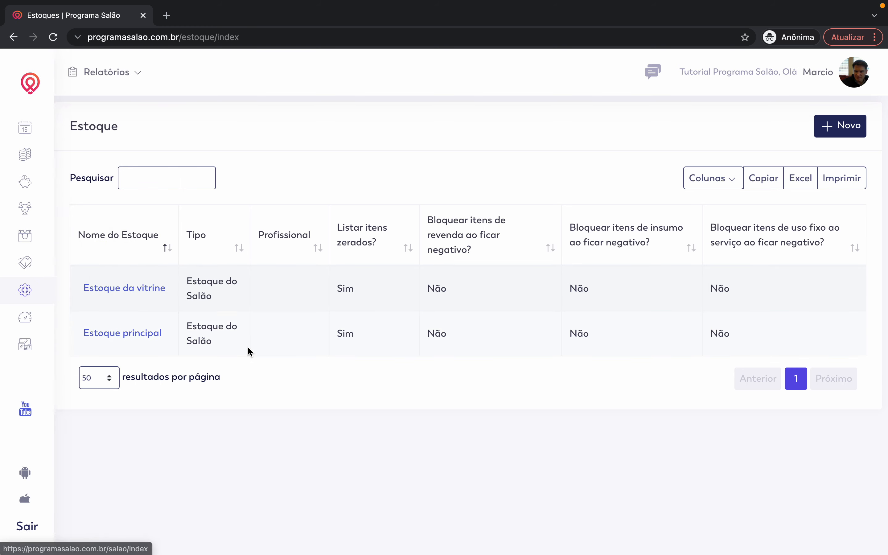
Step: Open the list of stock items (Itens de estoque)
mouse_move(43, 264)
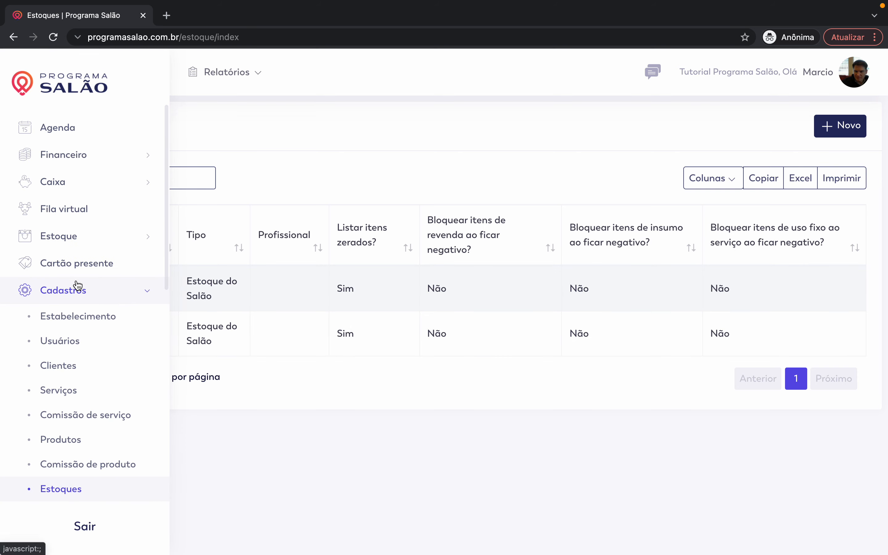
left_click(98, 291)
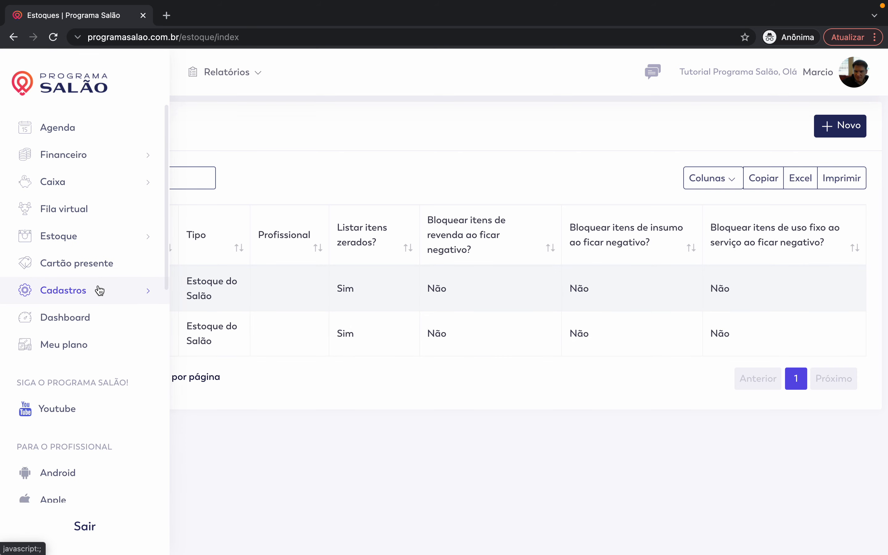
left_click(104, 241)
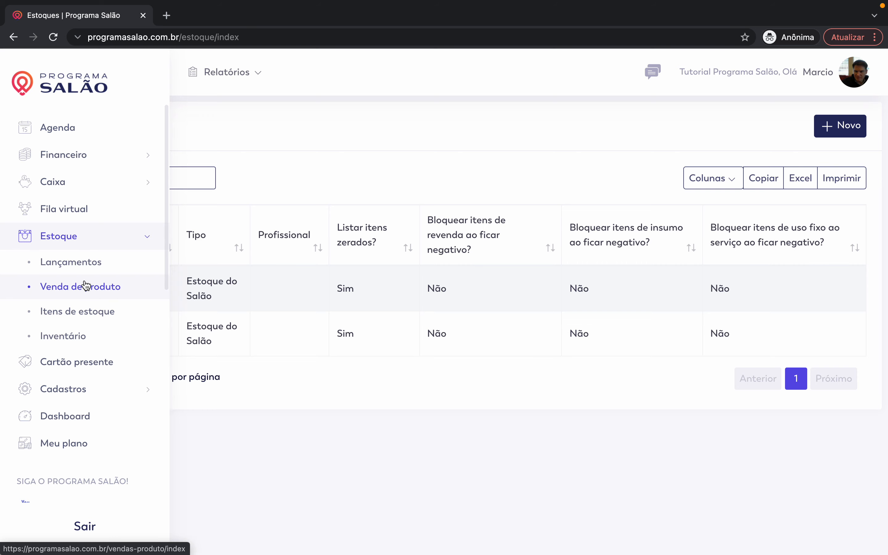
left_click(87, 309)
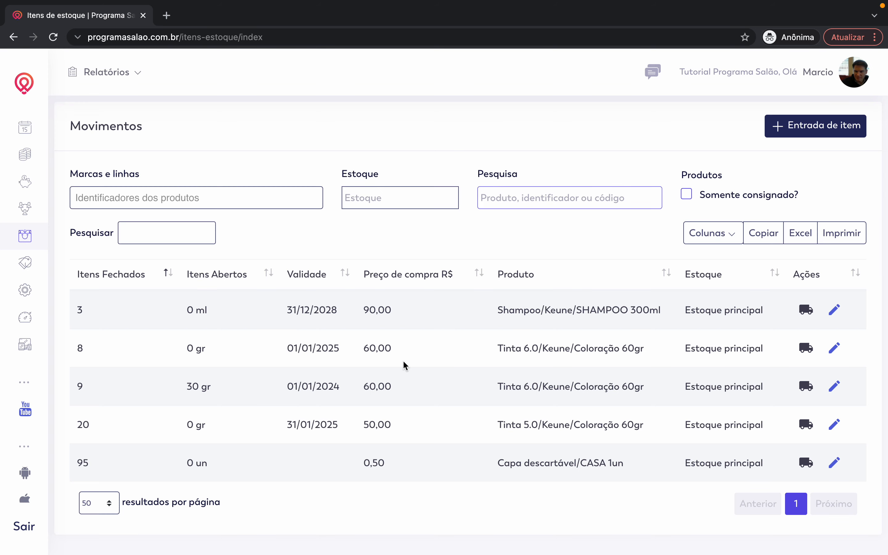
left_click(833, 137)
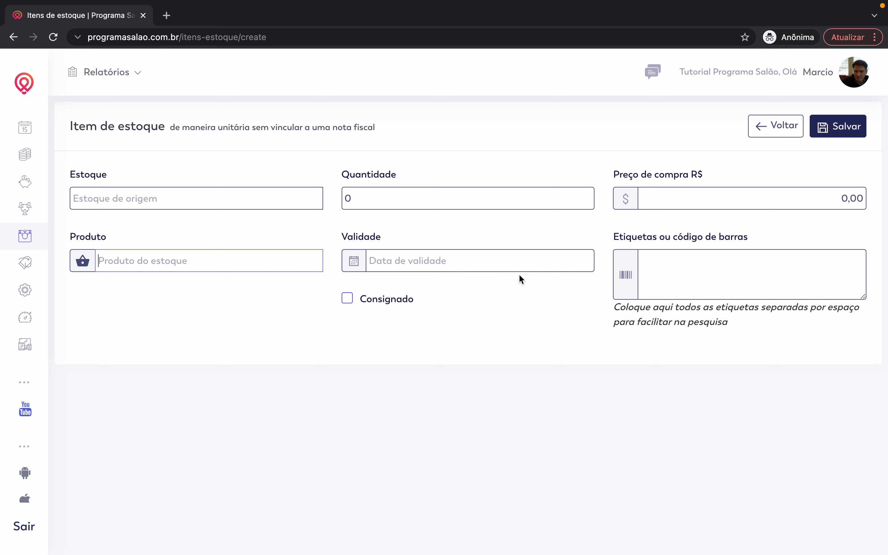
left_click(385, 301)
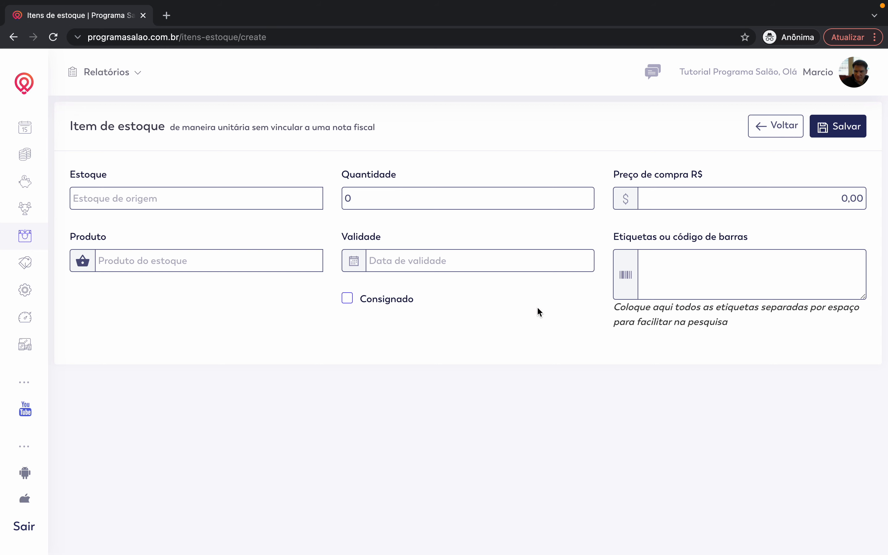
left_click(419, 261)
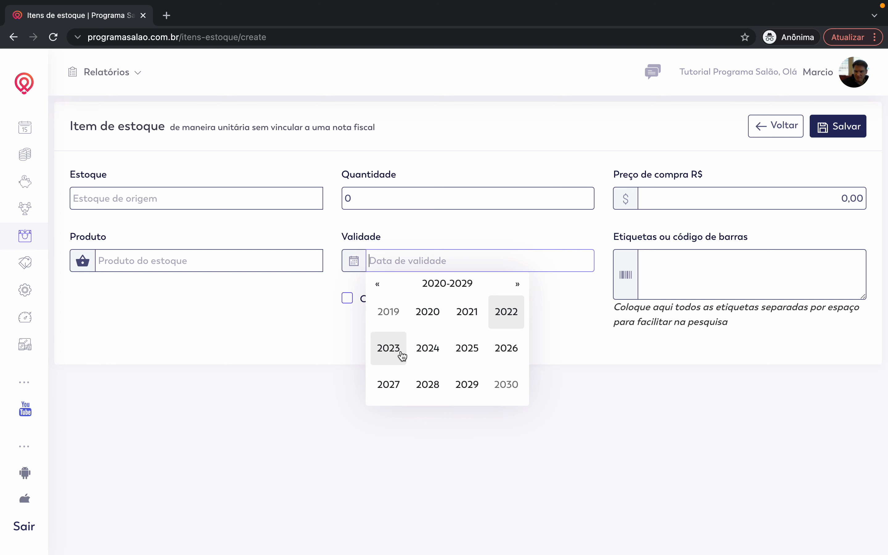
left_click(607, 372)
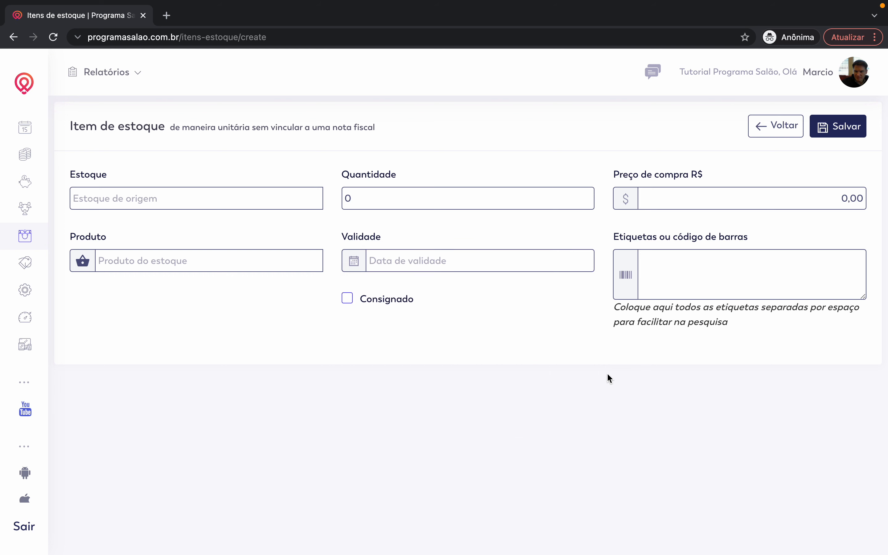
left_click(789, 129)
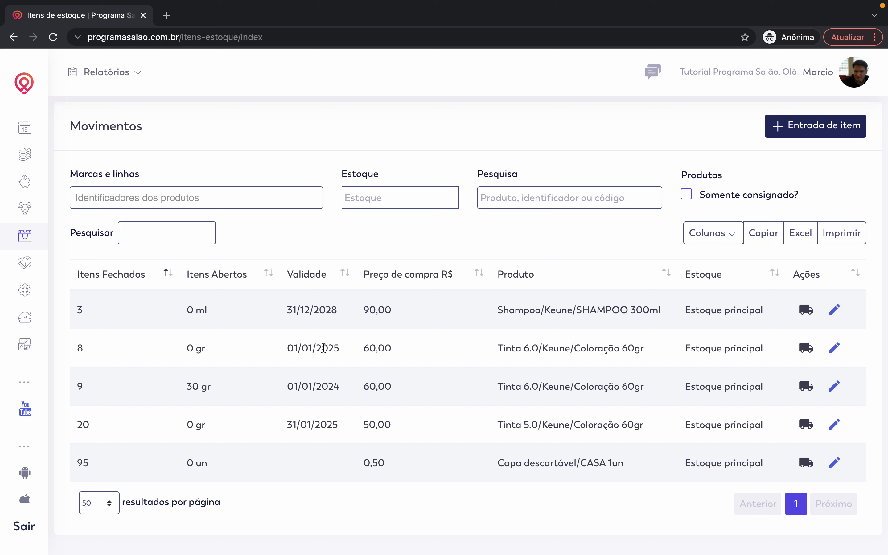
double_click(323, 347)
left_click(323, 347)
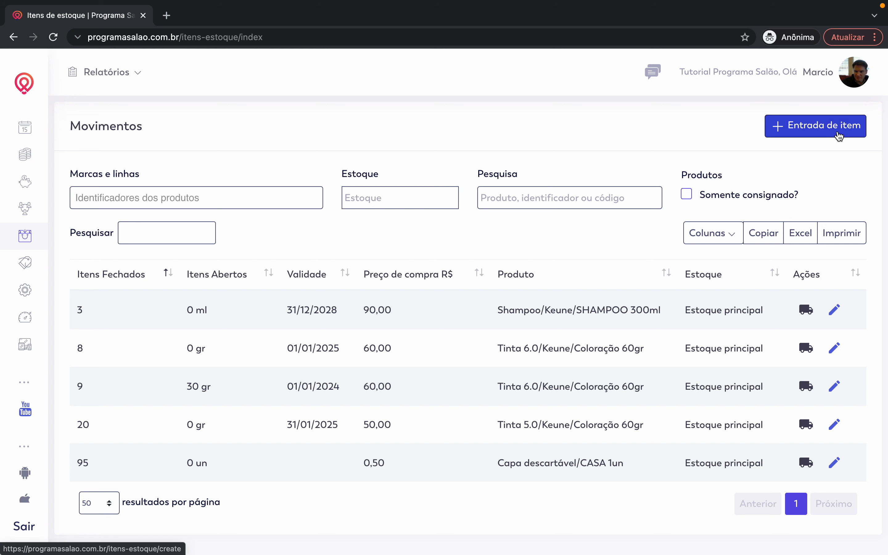
Step: Start a new item entry in Estoque principal for the product Tinta 6.0/Keune/Coloração 60gr
left_click(839, 136)
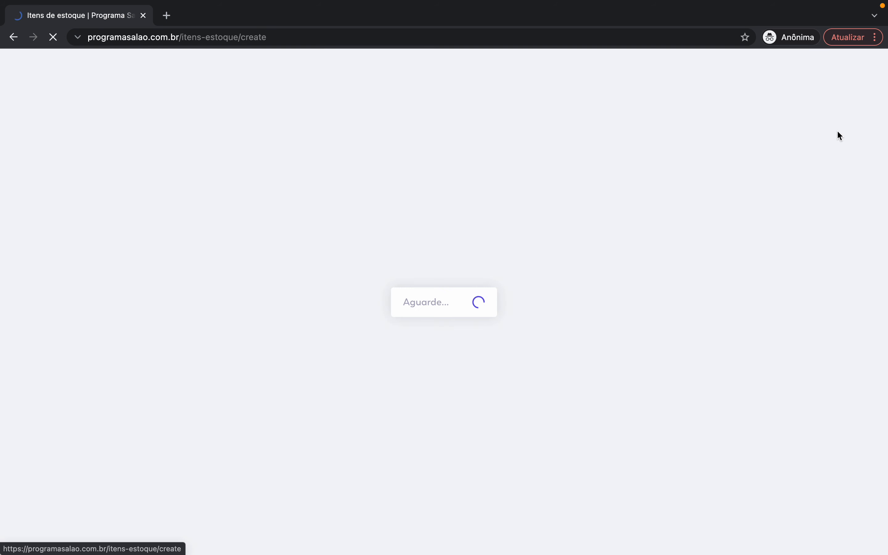
left_click(257, 196)
type("pri")
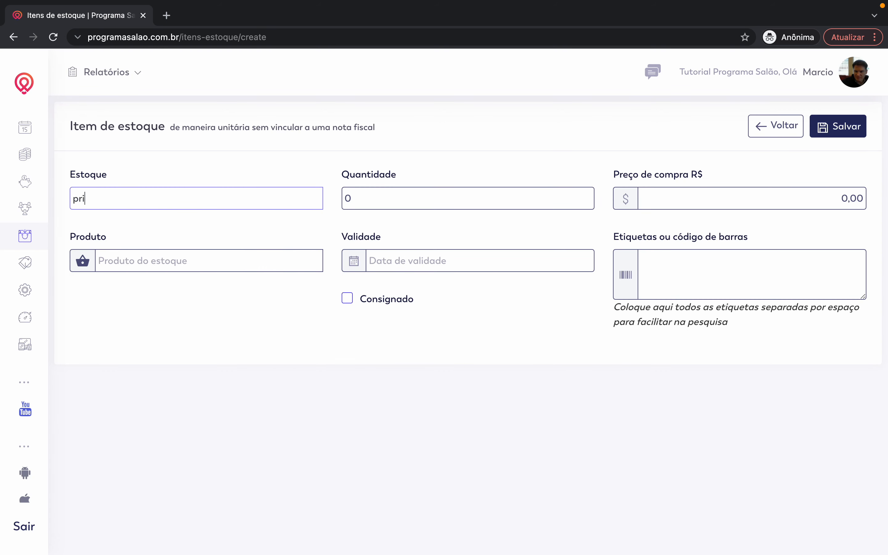
left_click(227, 227)
left_click(202, 261)
type("tin")
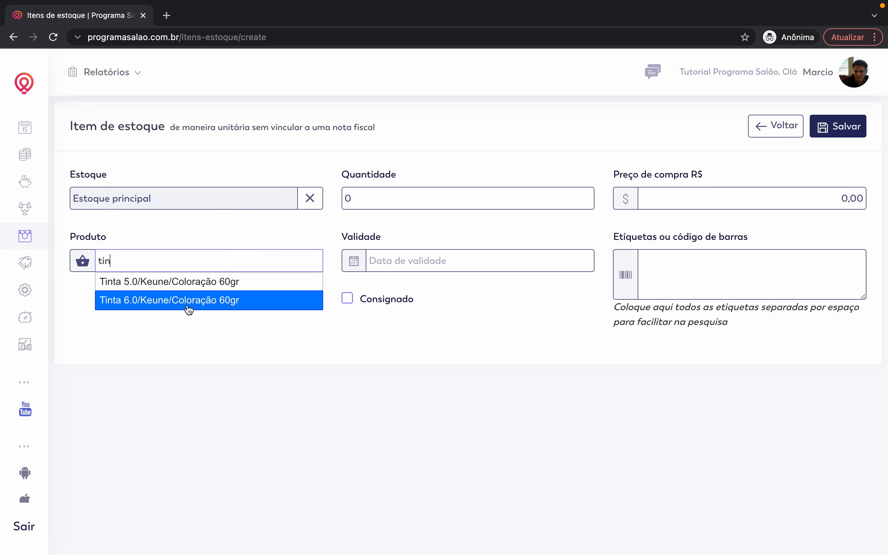
left_click(187, 305)
Step: Set the item entry's quantity to 2 and its expiry date to 01/01/2025
left_click(411, 200)
type("2")
left_click(401, 261)
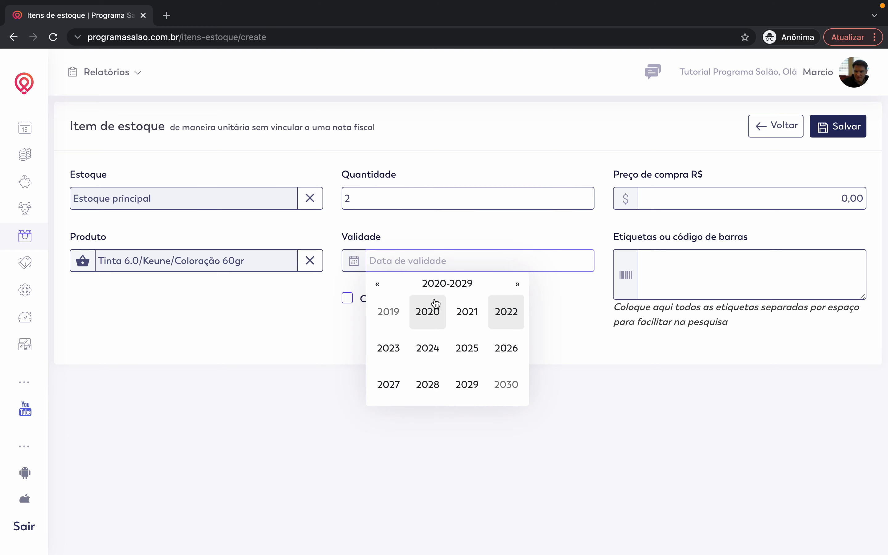
left_click(467, 350)
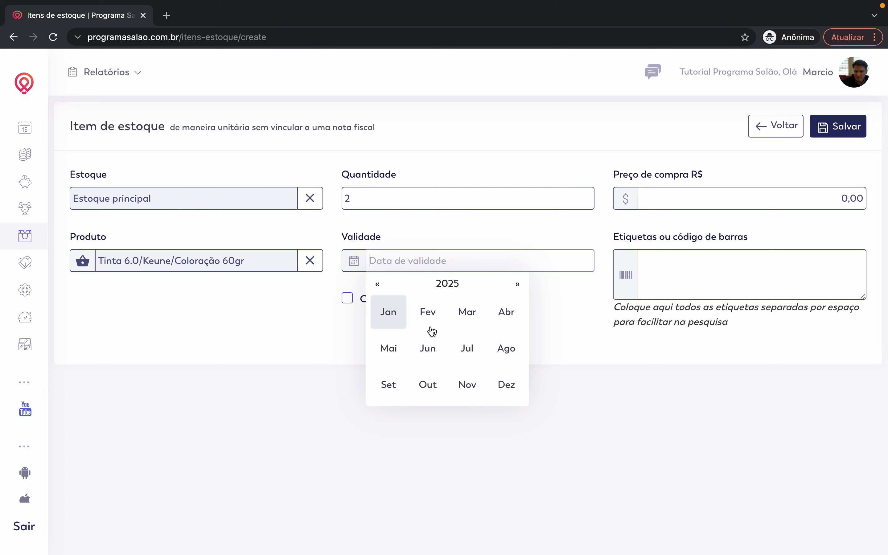
left_click(394, 323)
left_click(448, 322)
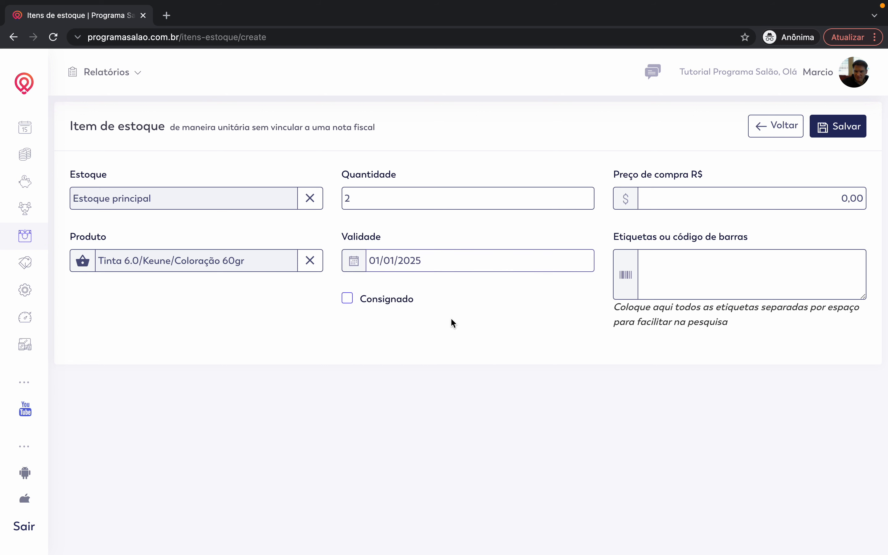
Step: Set the purchase price to R$ 60,00 and save the stock item entry
left_click(807, 200)
type("60")
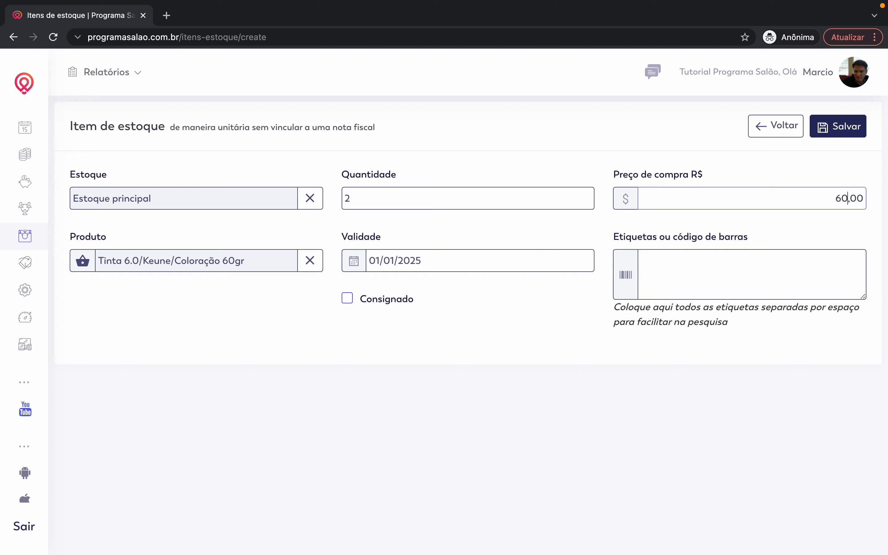
left_click(843, 128)
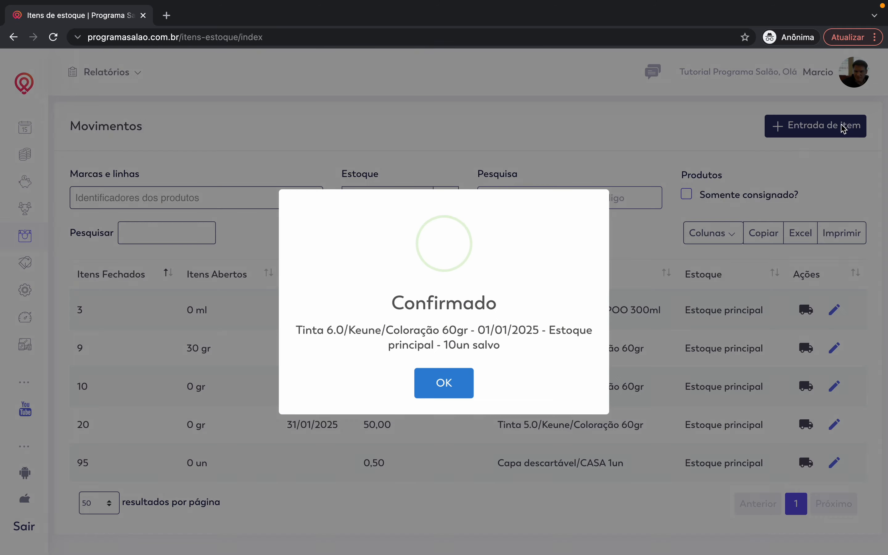
left_click(446, 381)
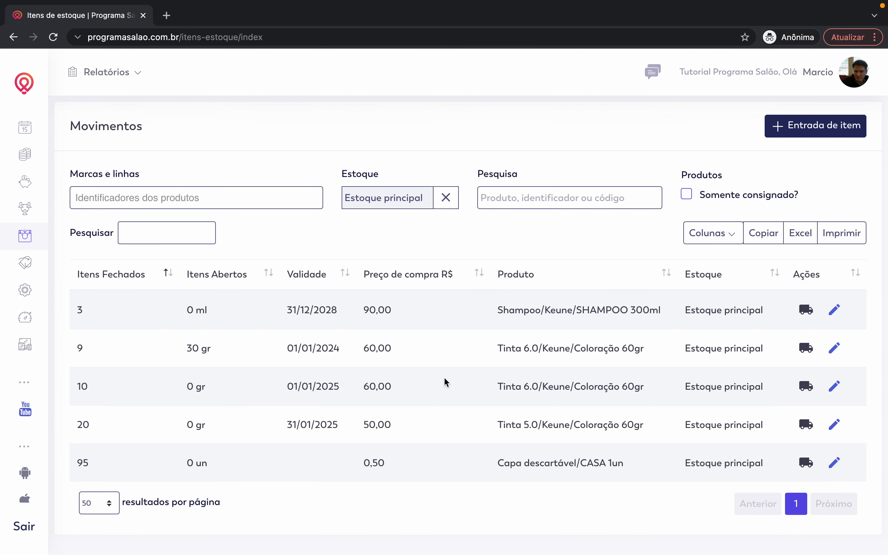
Step: Open the Tinta 6.0 item expiring 01/01/2025 and examine the dates, types and quantities in its movement history
left_click_drag(77, 386, 569, 383)
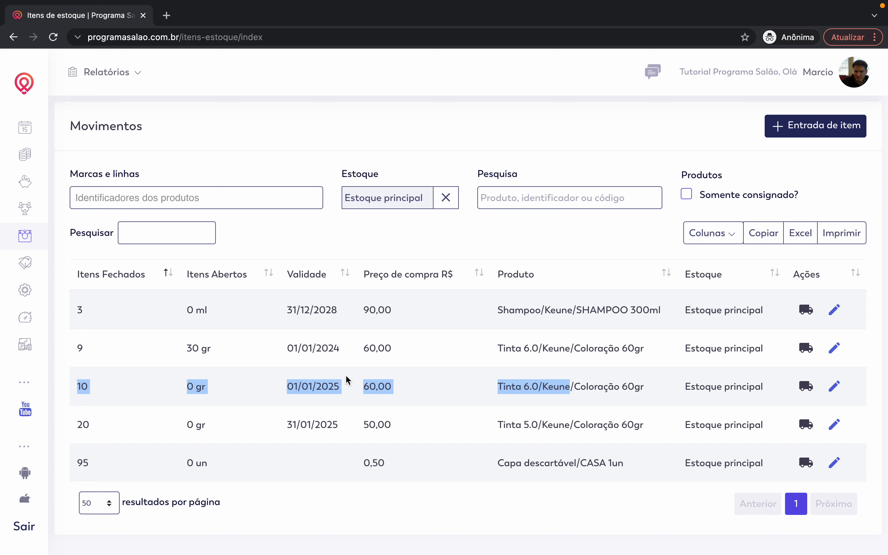
left_click(833, 386)
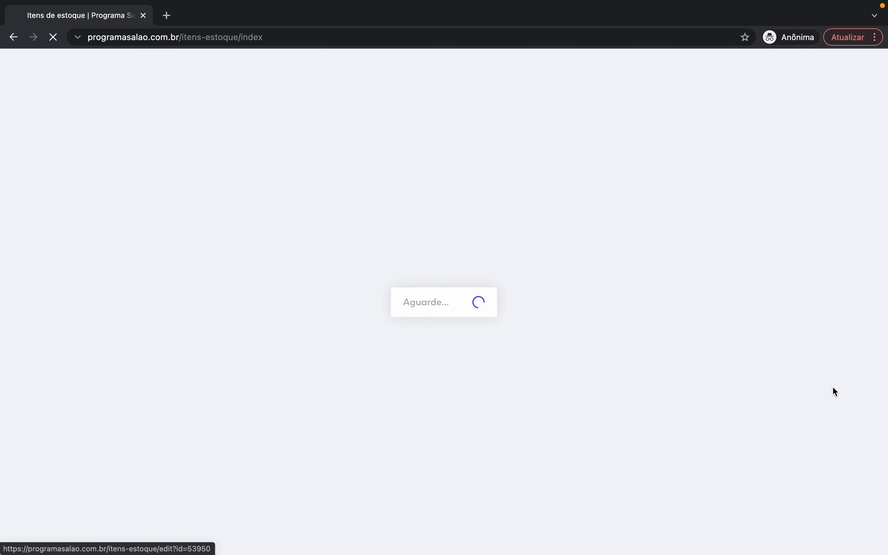
scroll(491, 347, "down", 4)
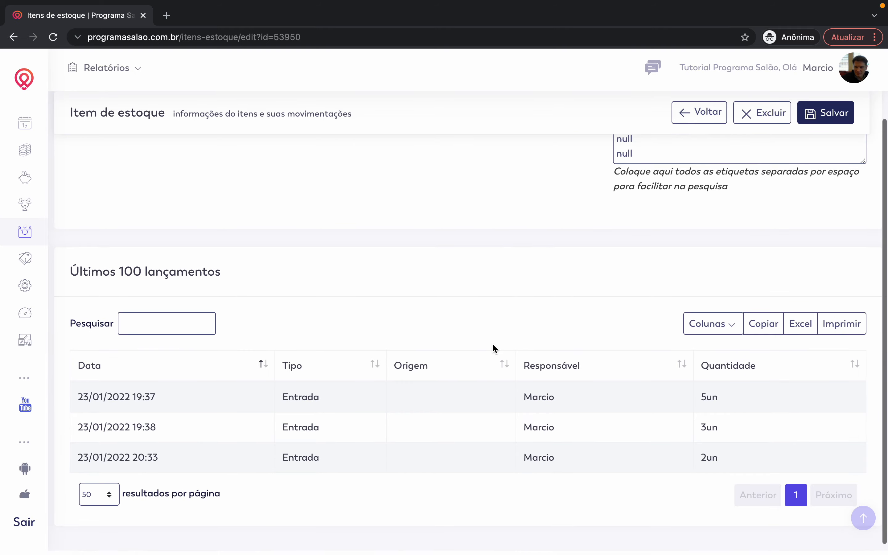
left_click_drag(73, 400, 656, 462)
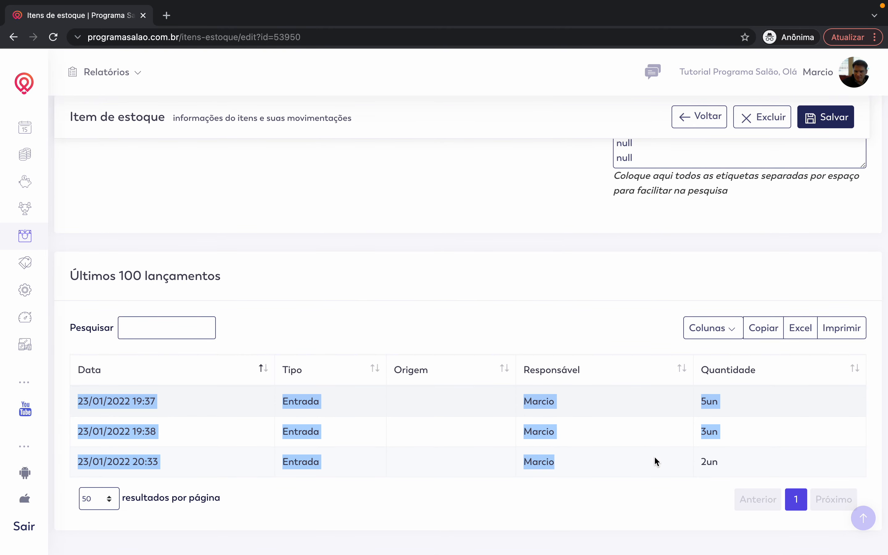
left_click(292, 461)
left_click_drag(731, 467, 427, 464)
left_click(85, 456)
left_click_drag(84, 456, 425, 460)
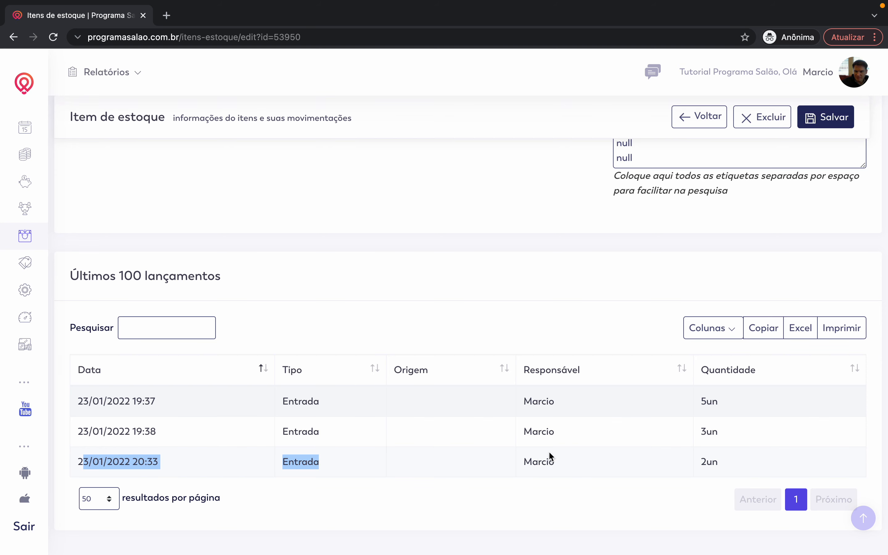
left_click_drag(92, 429, 402, 428)
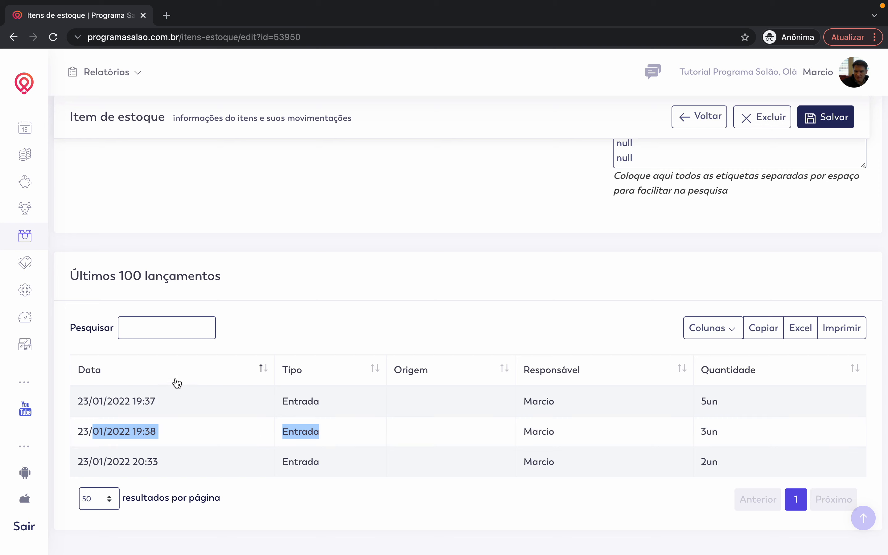
left_click_drag(120, 400, 145, 401)
left_click(395, 330)
Step: Clear the item's labels and barcodes field and return to the stock items list without saving
scroll(395, 330, "up", 5)
double_click(647, 277)
left_click_drag(640, 289, 604, 261)
key("BackSpace")
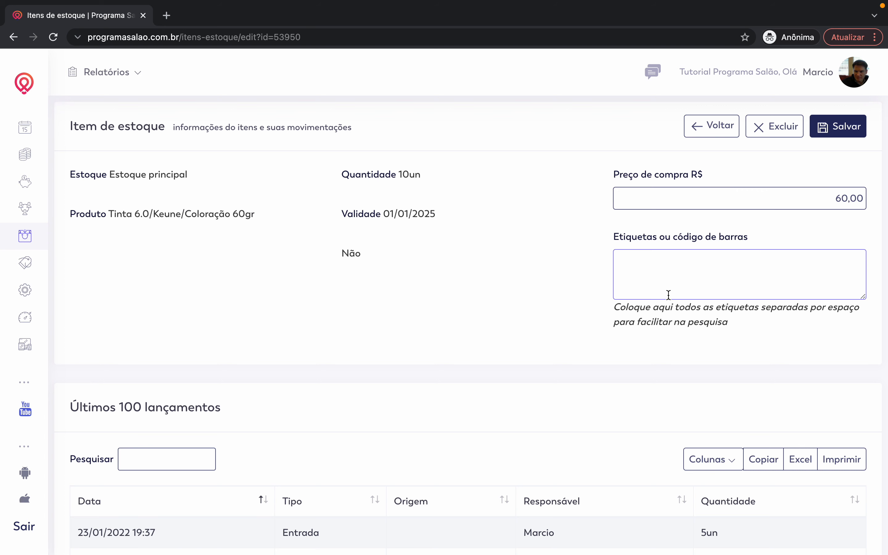
left_click(717, 124)
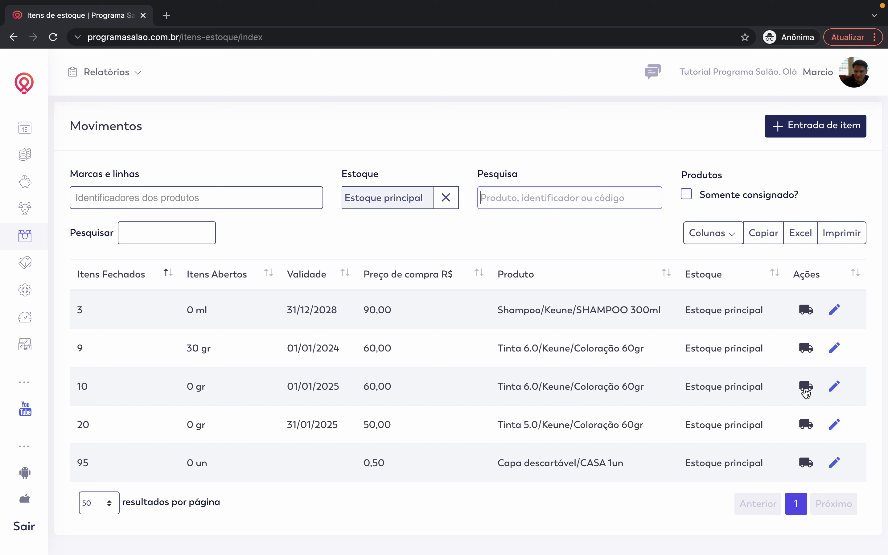
Step: Transfer 2 units of the Tinta 6.0 item expiring 01/01/2025 from Estoque principal to Estoque da vitrine
left_click(806, 385)
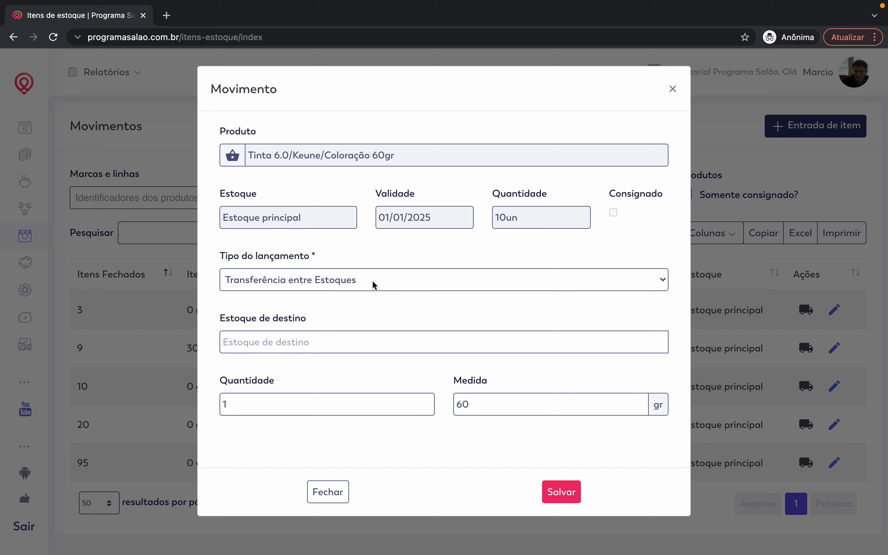
left_click(337, 335)
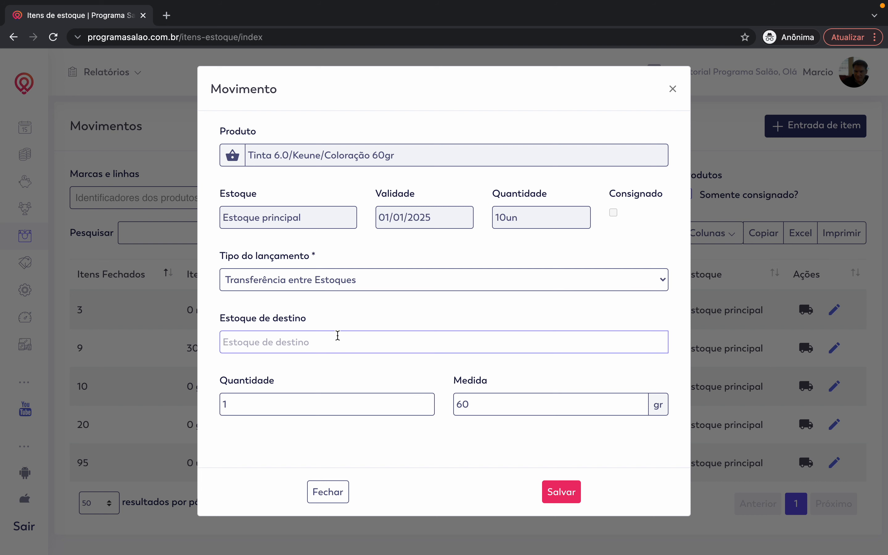
type("vi")
left_click(308, 360)
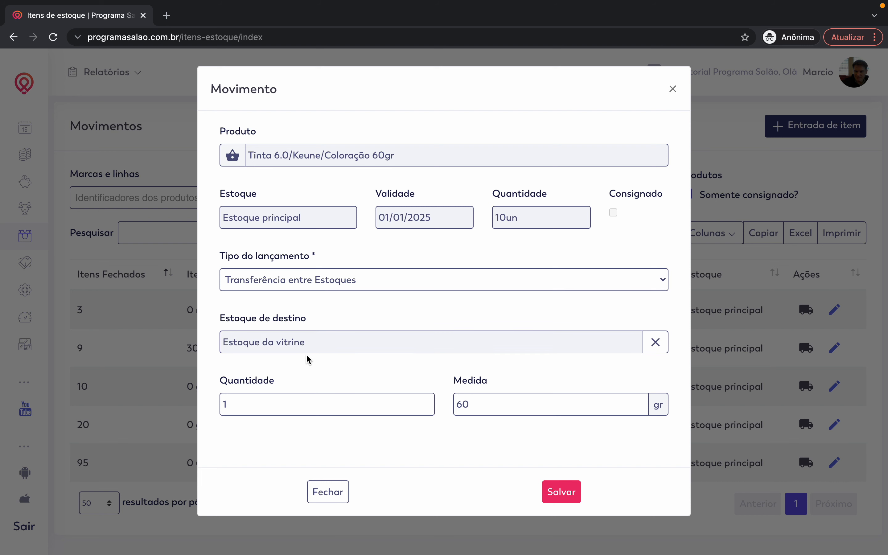
double_click(327, 397)
type("2")
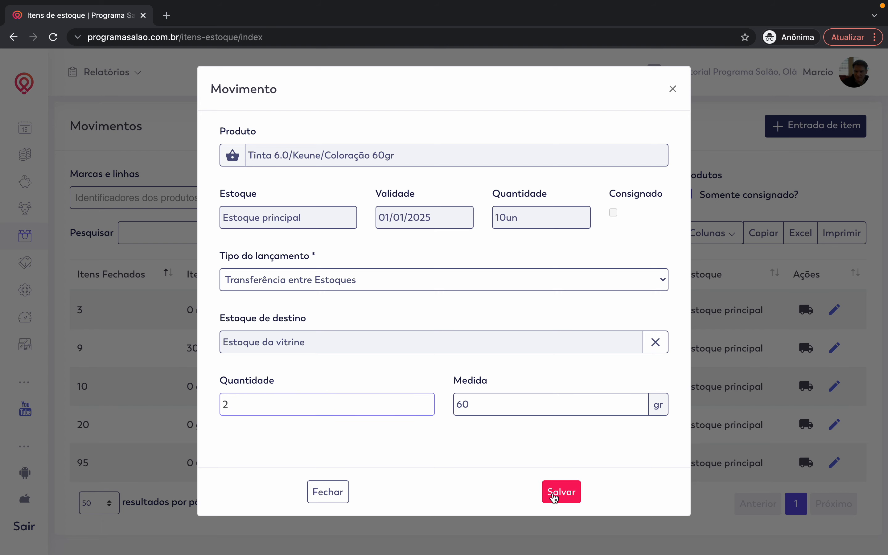
left_click(559, 494)
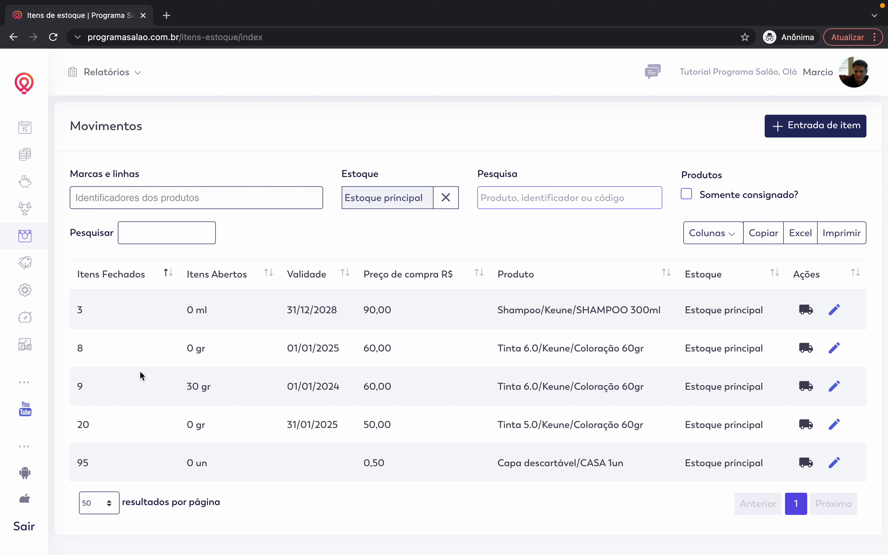
Step: Review the Tinta 6.0 item expiring 01/01/2025 and remove the Estoque principal filter from the stock items list
left_click_drag(75, 347, 419, 333)
double_click(536, 339)
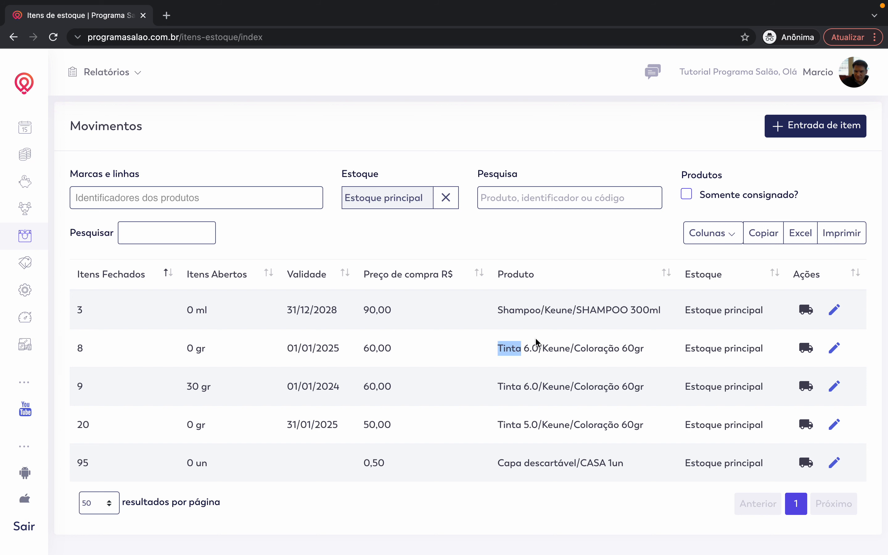
left_click(694, 341)
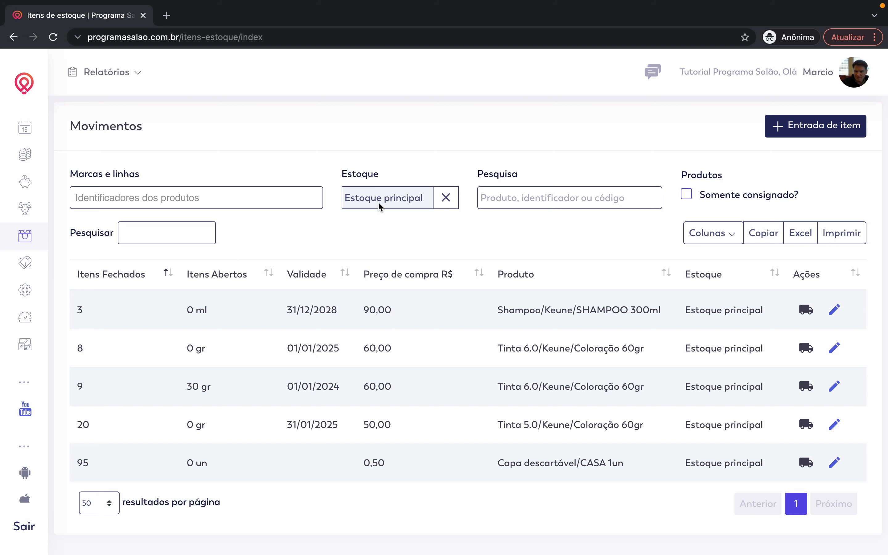
left_click_drag(340, 167, 417, 207)
left_click(388, 177)
left_click(446, 198)
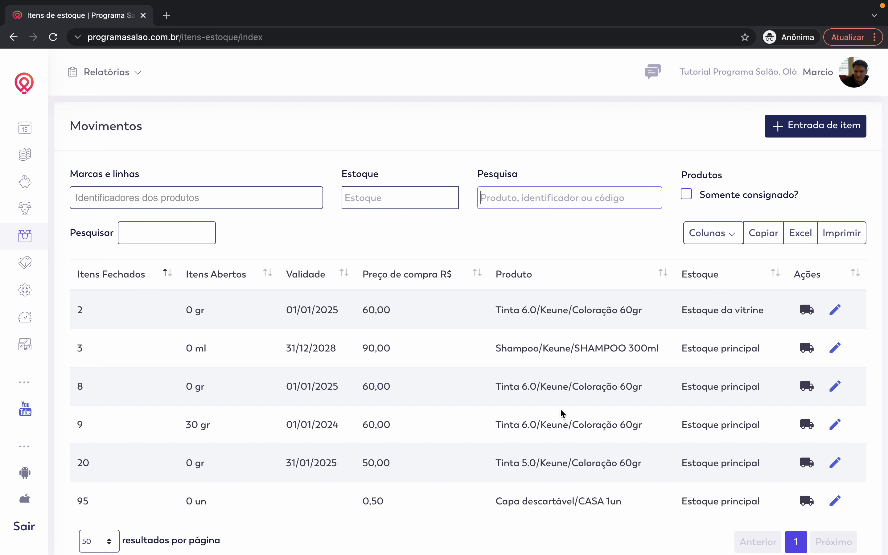
Step: Compare the quantities of the Tinta 6.0 items expiring 01/01/2025 in Estoque da vitrine and Estoque principal
scroll(562, 413, "down", 2)
left_click(717, 277)
left_click(745, 272)
left_click_drag(745, 271, 122, 277)
left_click(122, 278)
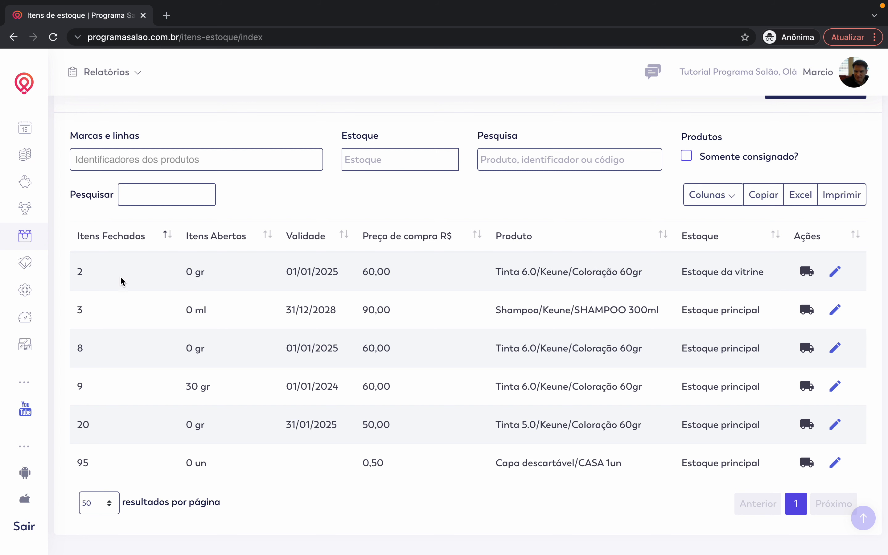
double_click(529, 349)
left_click_drag(583, 349, 79, 359)
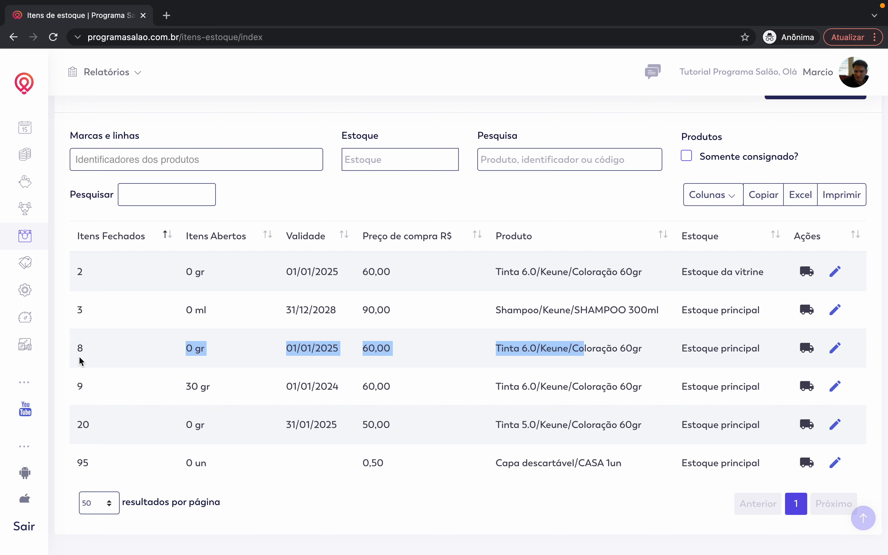
left_click(632, 343)
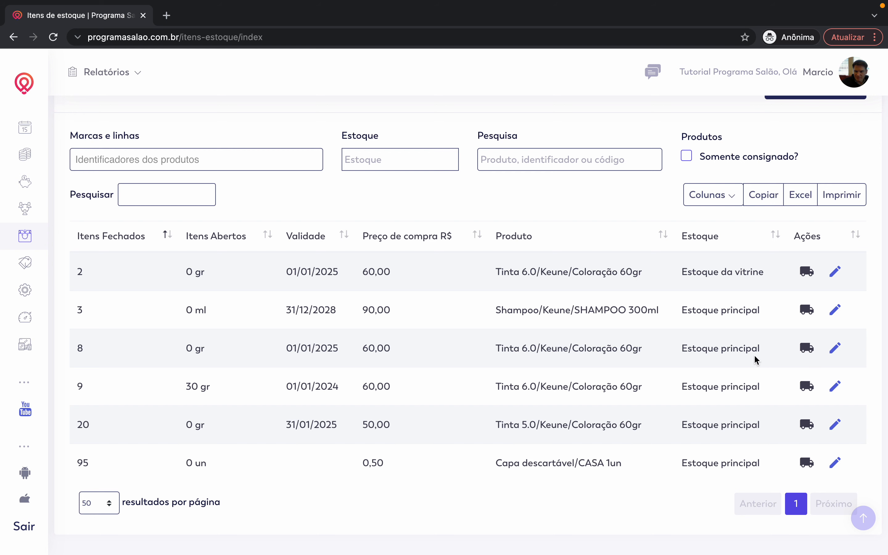
Step: Record a Saída movement of 2 units for the Tinta 6.0 item expiring 01/01/2025 in Estoque principal
left_click(805, 351)
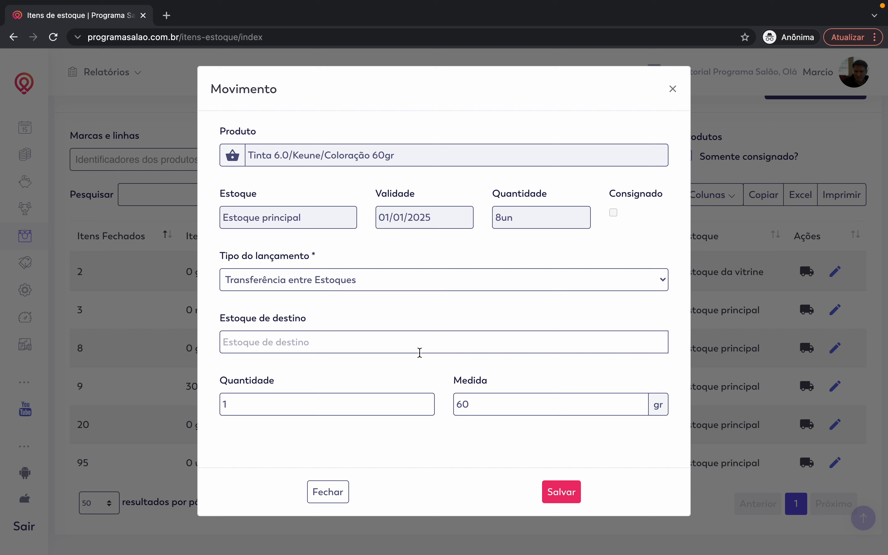
left_click(383, 280)
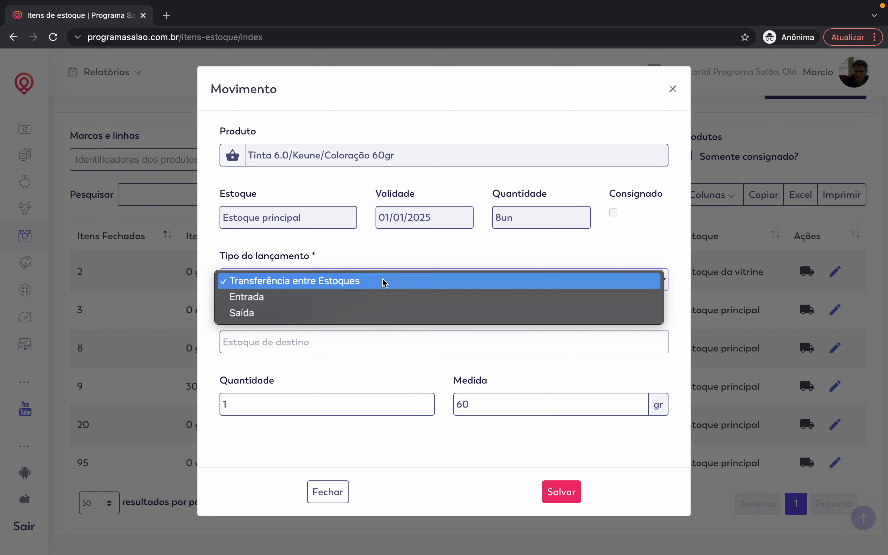
left_click(341, 316)
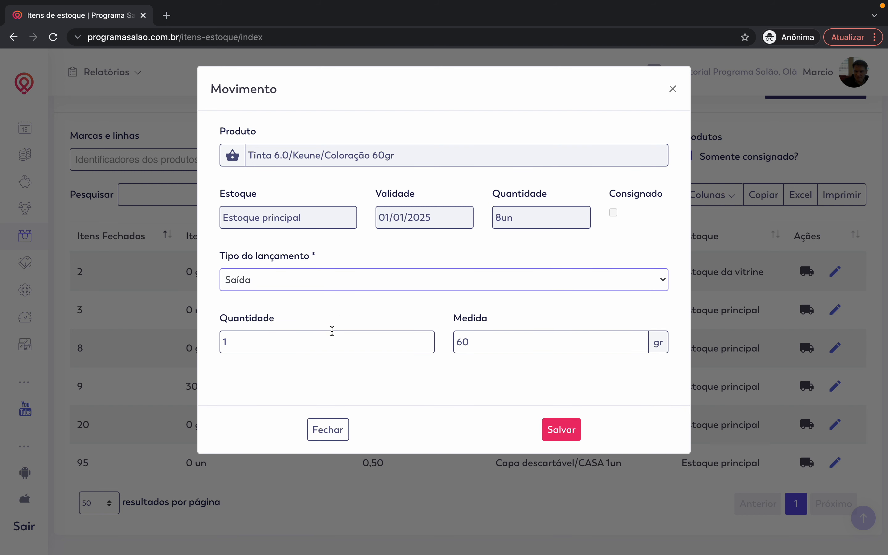
left_click(311, 339)
key("BackSpace")
type("2")
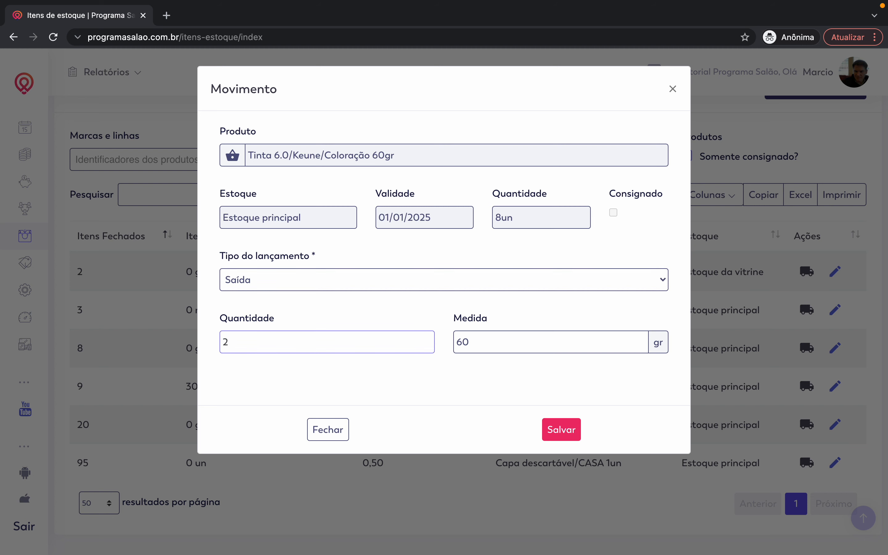
left_click(561, 429)
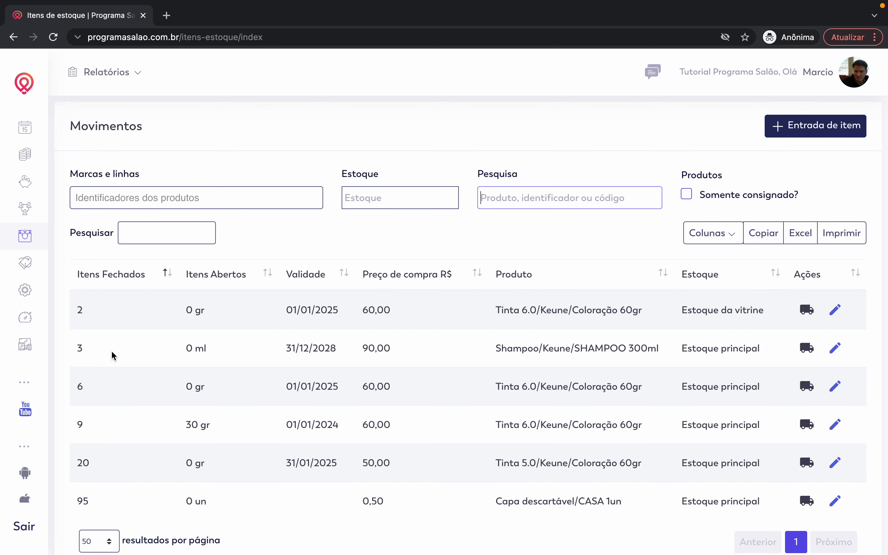
Step: Examine the transfer and Saída entries in the movement history of Estoque principal's Tinta 6.0 item expiring 01/01/2025, then return to the list
left_click_drag(76, 386, 200, 387)
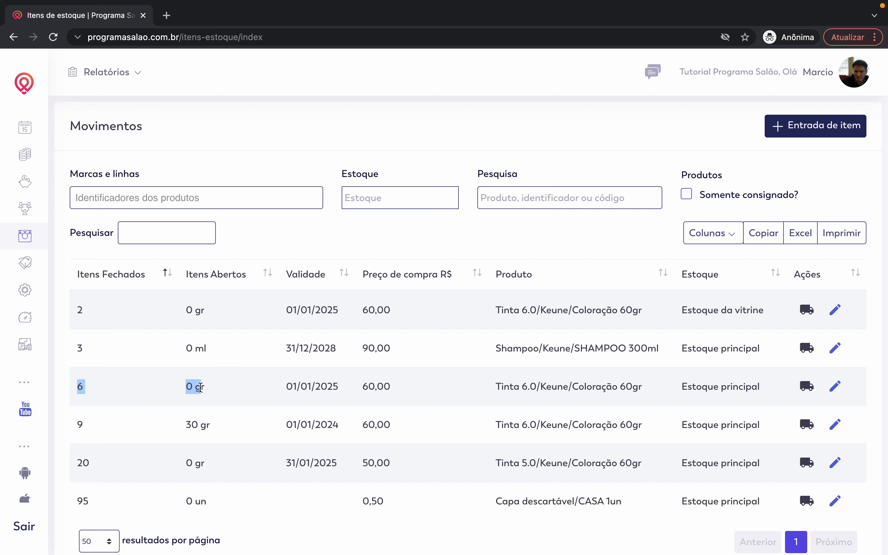
left_click(833, 384)
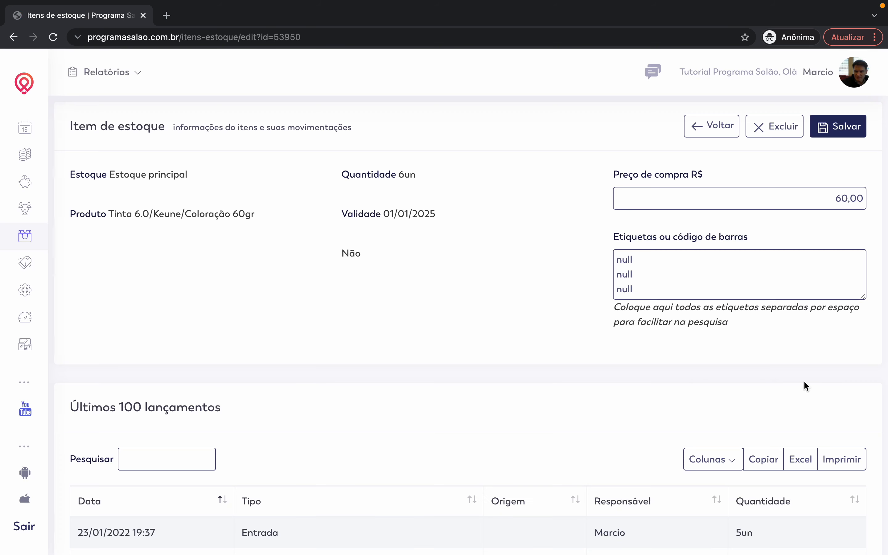
scroll(542, 409, "down", 5)
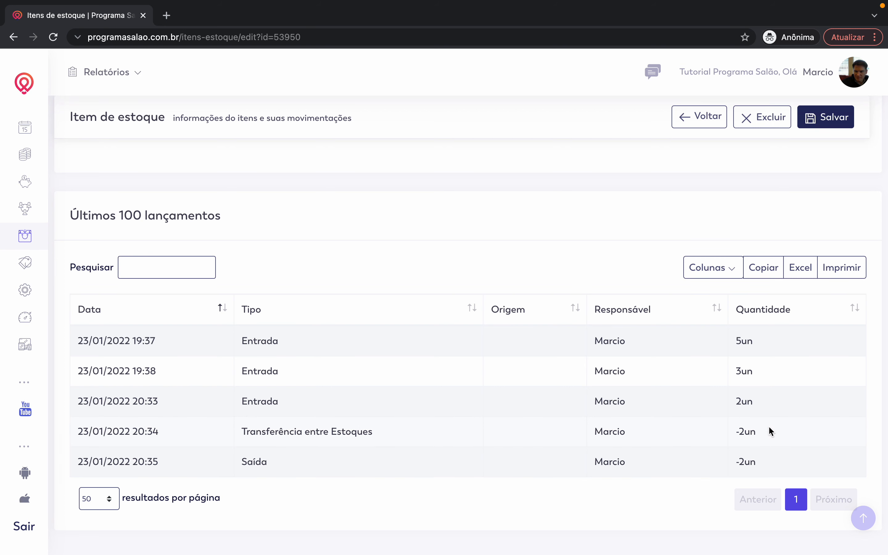
left_click_drag(768, 425, 567, 423)
left_click_drag(762, 460, 496, 458)
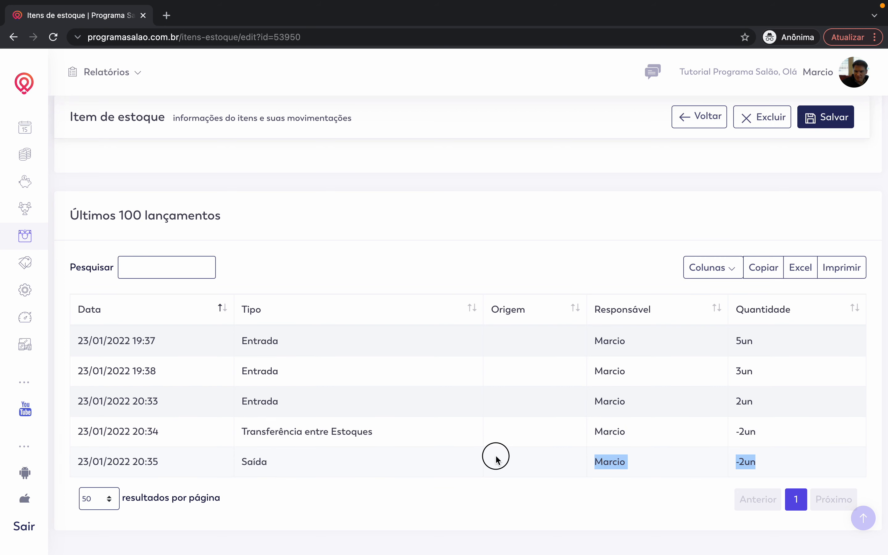
double_click(245, 463)
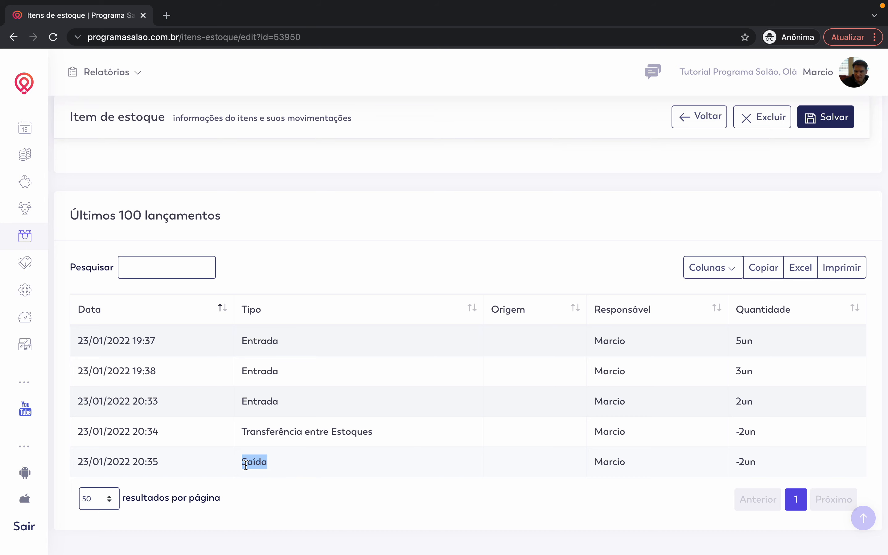
scroll(244, 463, "up", 5)
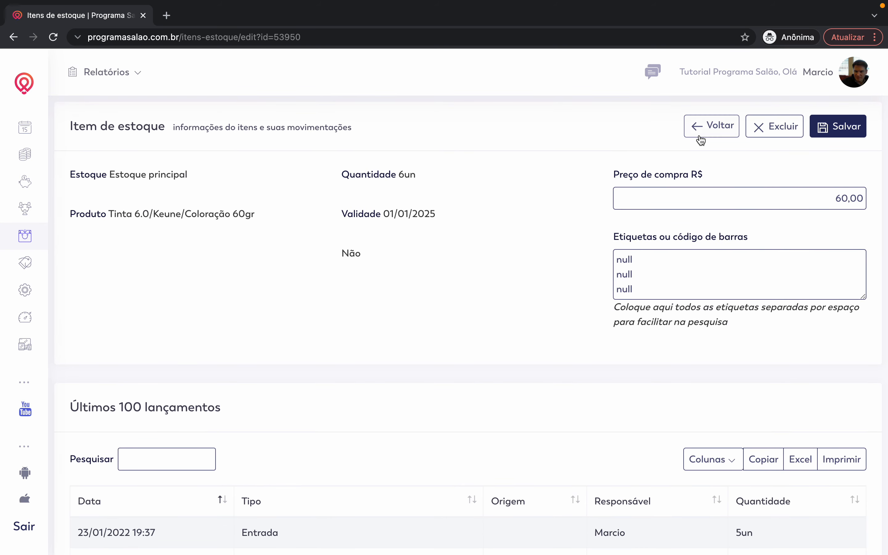
left_click(699, 138)
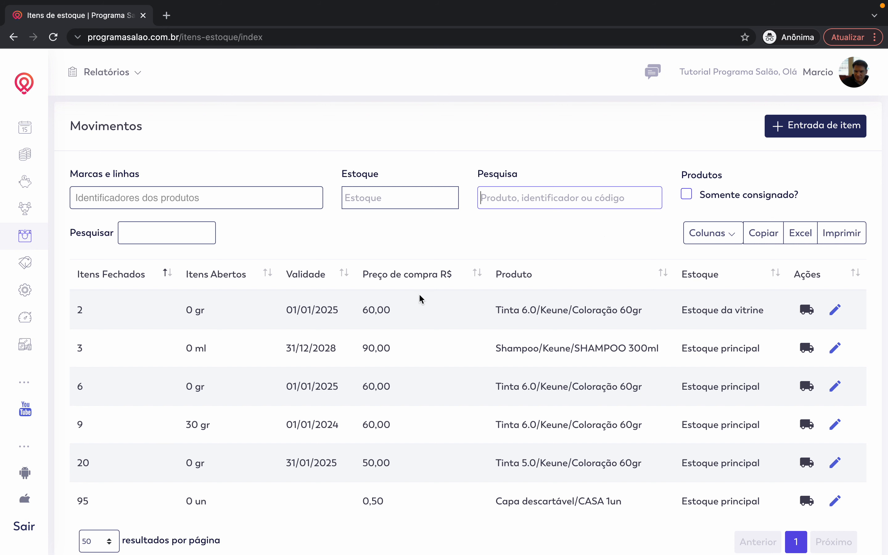
Step: Examine the closed and open quantities, expiry dates and prices in the stock items list, especially the Tinta 6.0 item expiring 01/01/2024
scroll(607, 403, "down", 2)
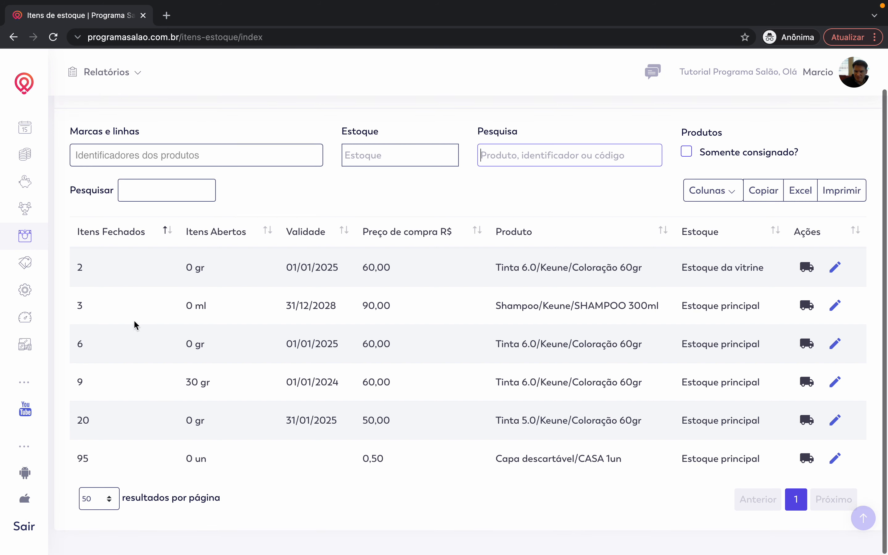
left_click_drag(77, 266, 571, 424)
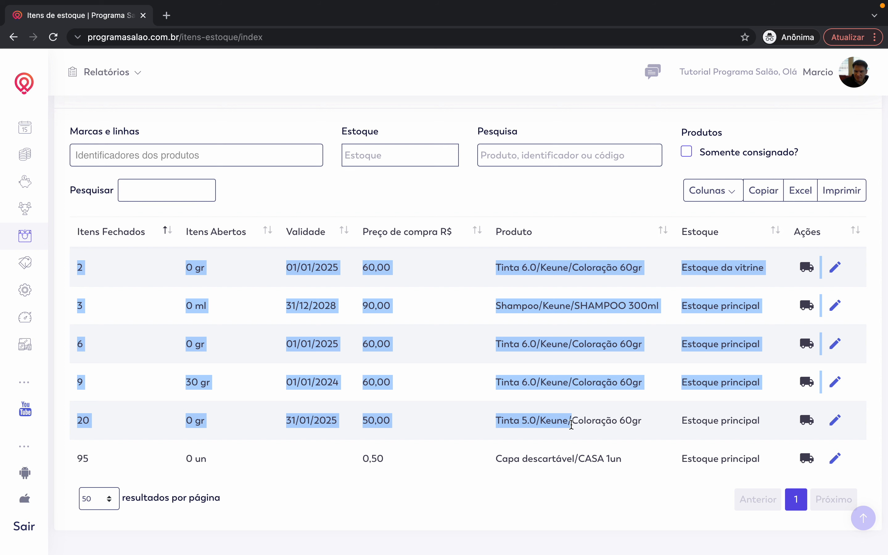
left_click(608, 418)
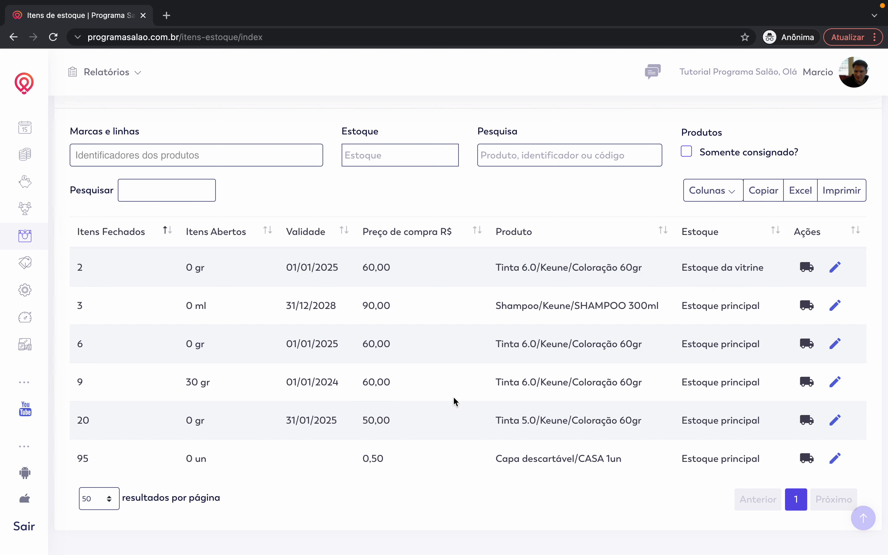
double_click(560, 341)
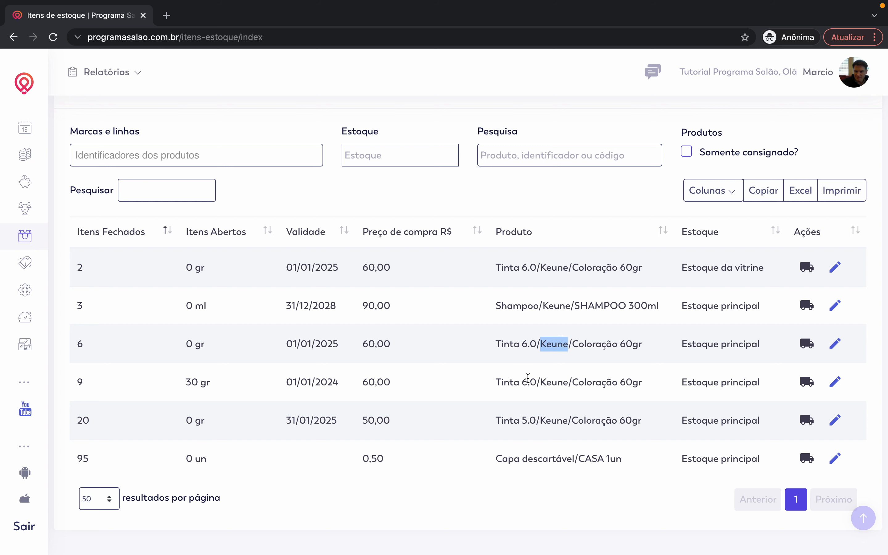
left_click(528, 379)
left_click_drag(77, 382, 577, 383)
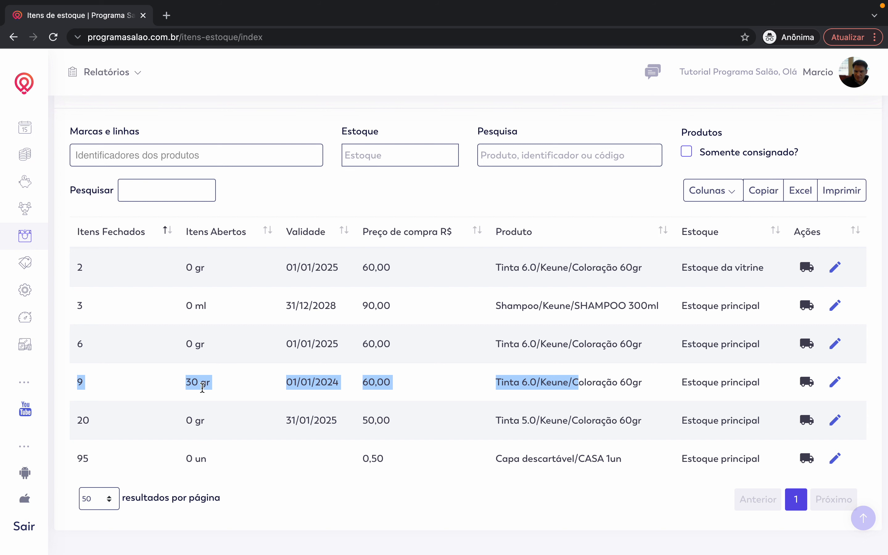
left_click(202, 386)
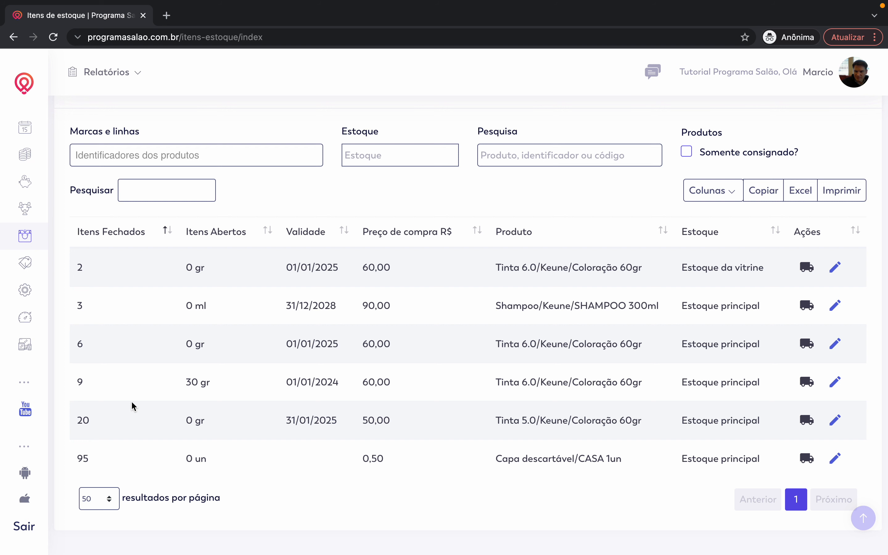
left_click_drag(381, 378, 263, 376)
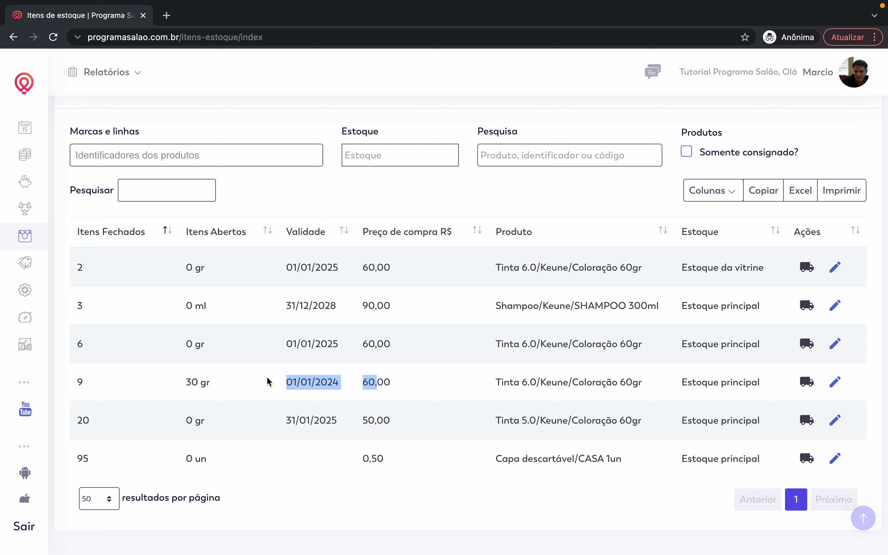
Step: Open the stock Lançamentos page to check for open appointments that can receive supply entries
mouse_move(25, 182)
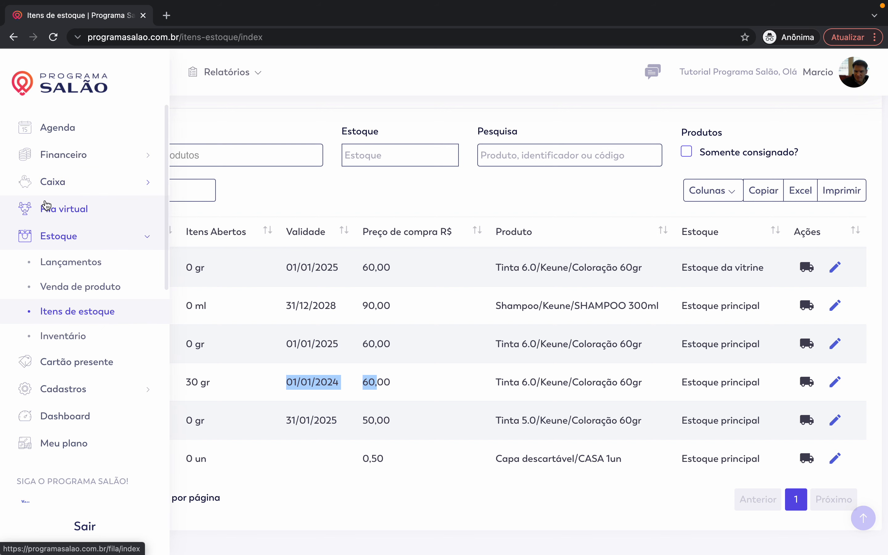
left_click(56, 262)
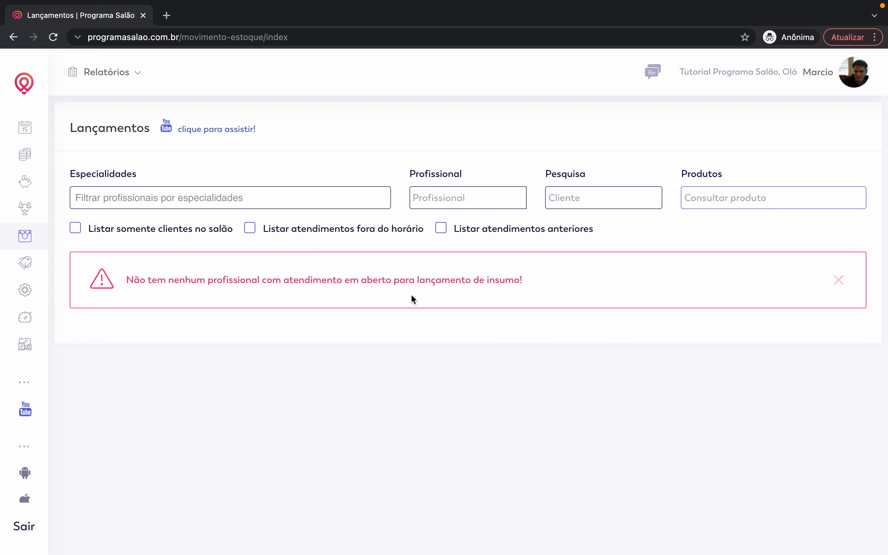
Step: Book a Coloração appointment for an existing client with the first professional in the agenda on 23/01/2022 at 20:30 and save it
mouse_move(36, 135)
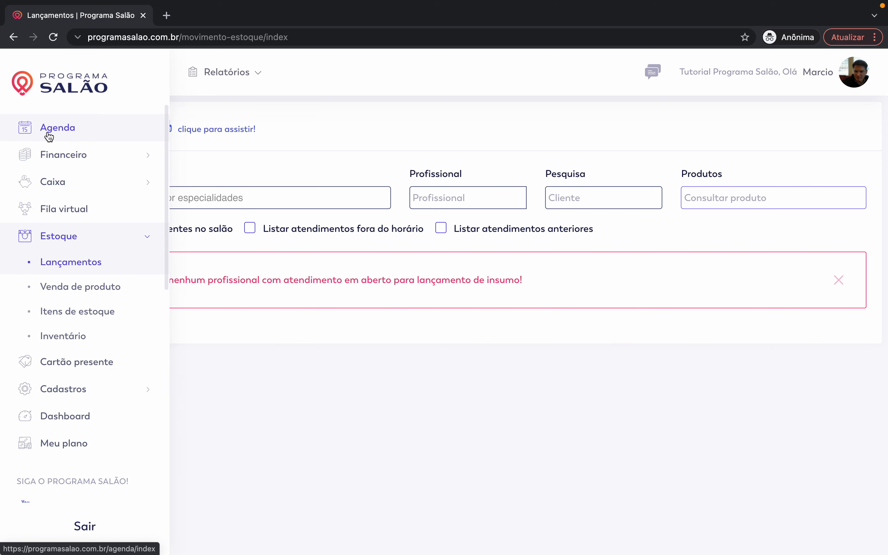
left_click(49, 137)
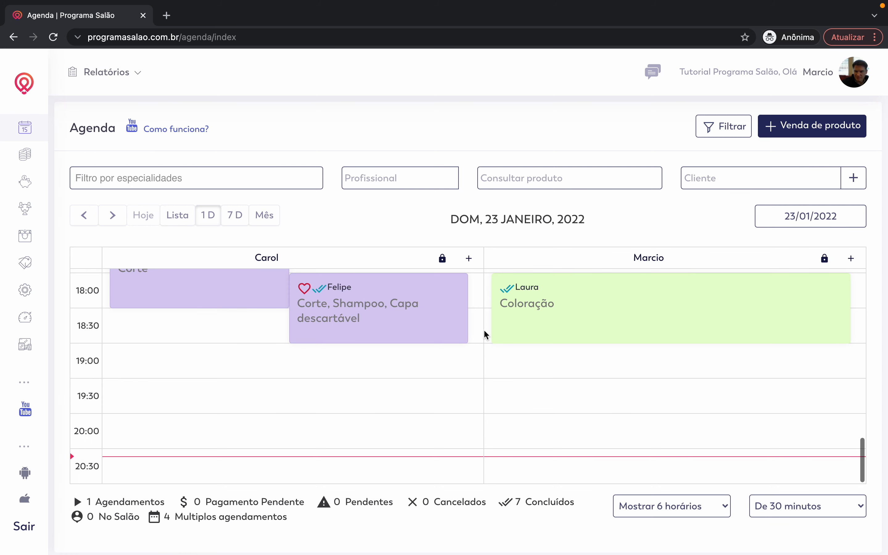
left_click(301, 457)
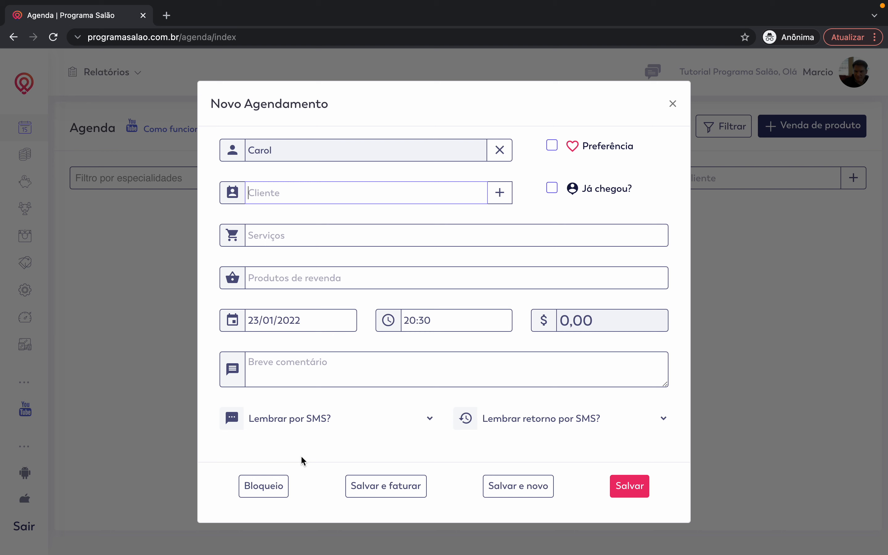
type("ma")
left_click(299, 219)
type("col")
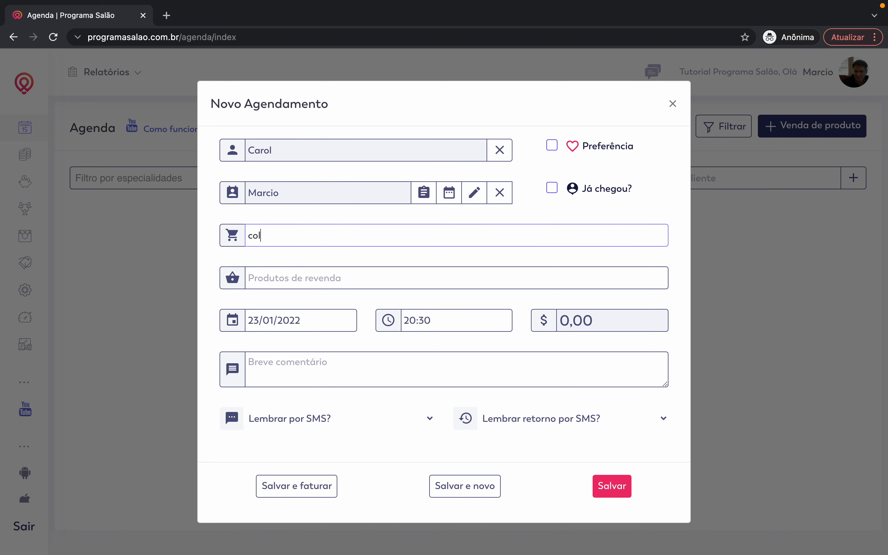
left_click(339, 263)
left_click(612, 510)
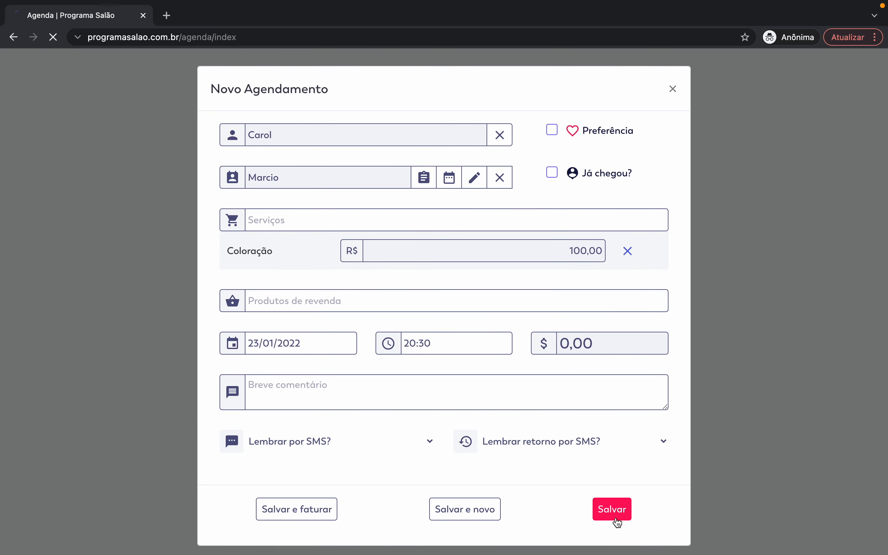
scroll(243, 422, "down", 1)
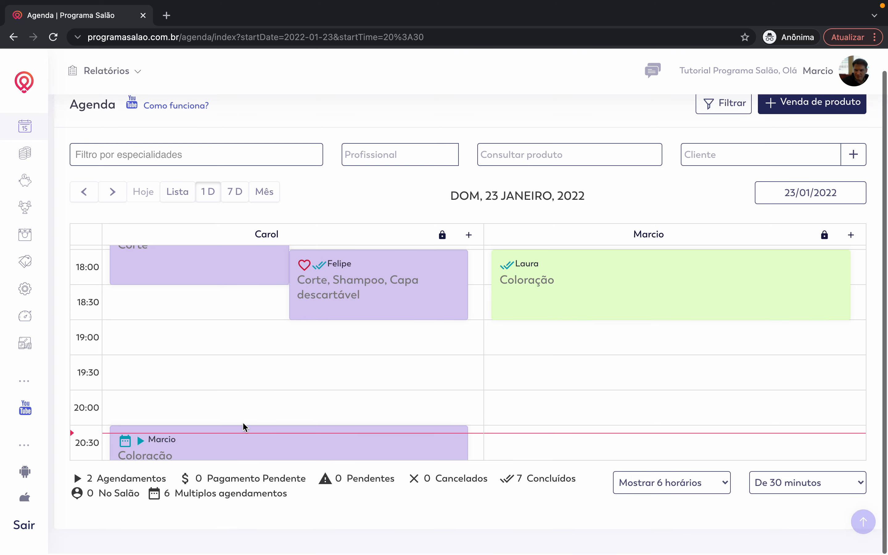
mouse_move(242, 444)
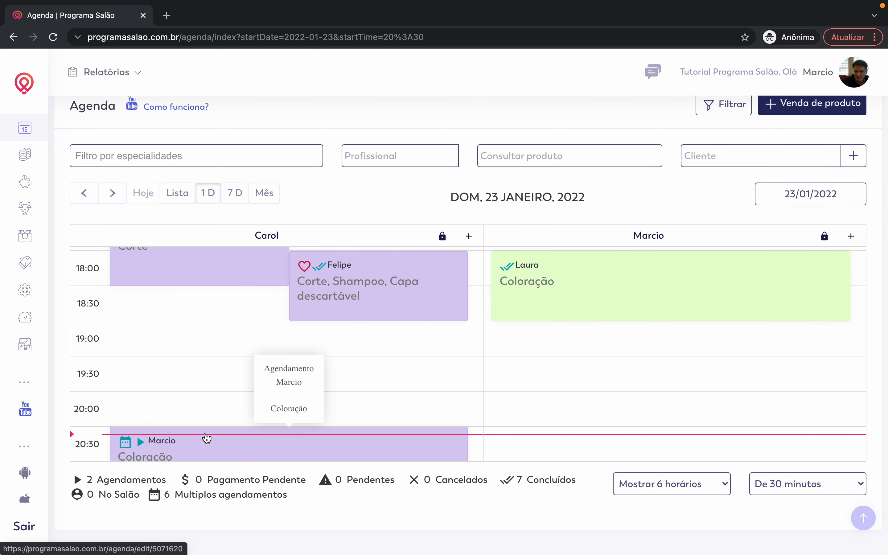
mouse_move(25, 327)
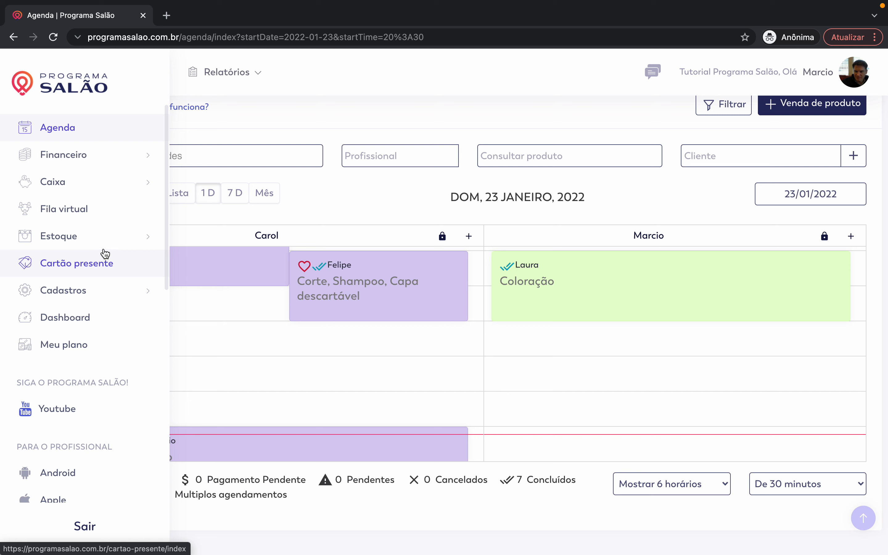
Step: Block product entries for the 23/01/2022 20:30 Coloração appointment in stock Lançamentos
left_click(104, 248)
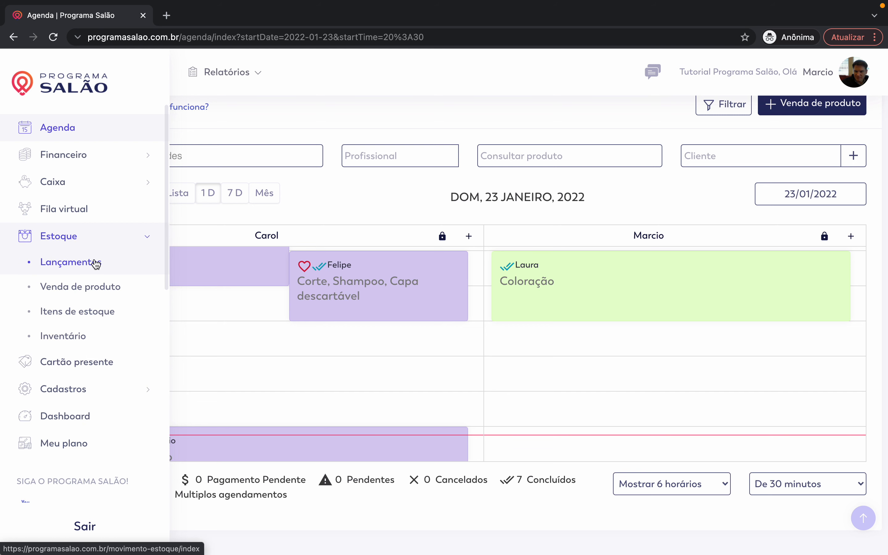
left_click(95, 261)
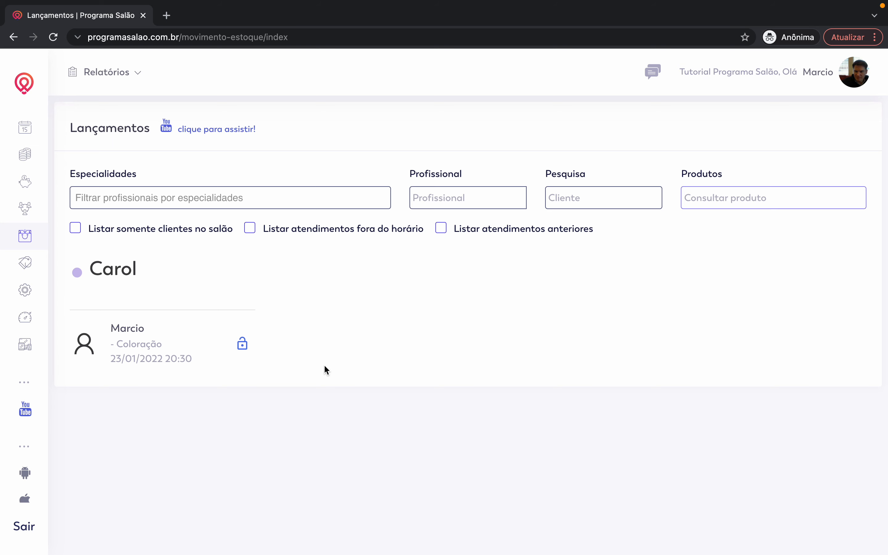
left_click(245, 348)
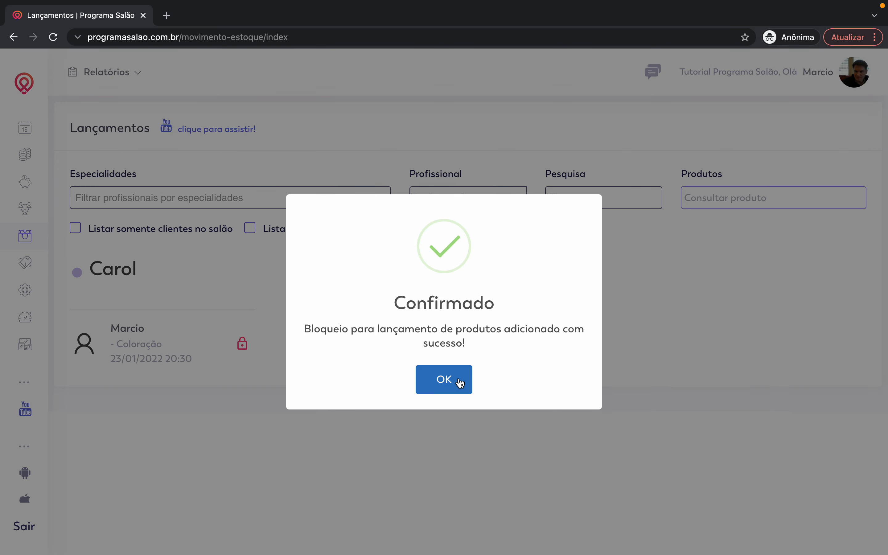
left_click(438, 382)
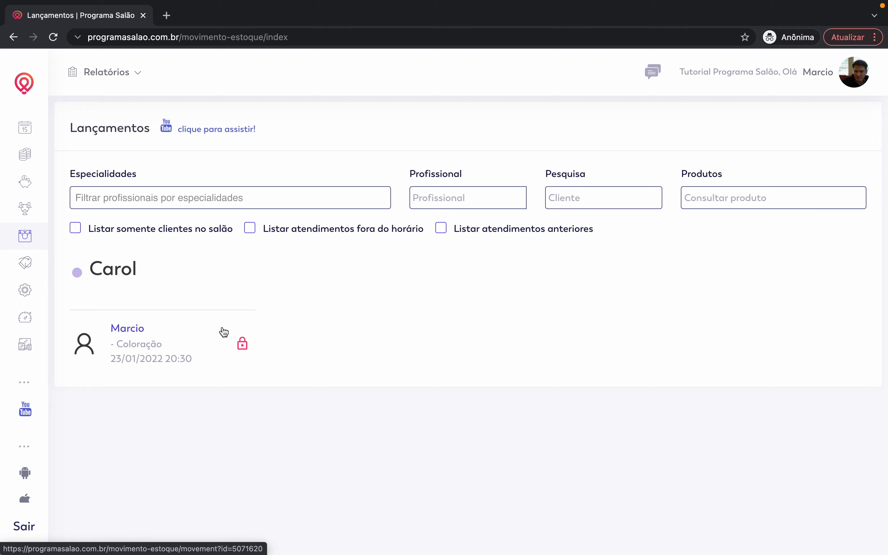
Step: Open the 20:30 Coloração appointment in the agenda, examine its product-entry lock status and available actions, and close it
left_click(31, 123)
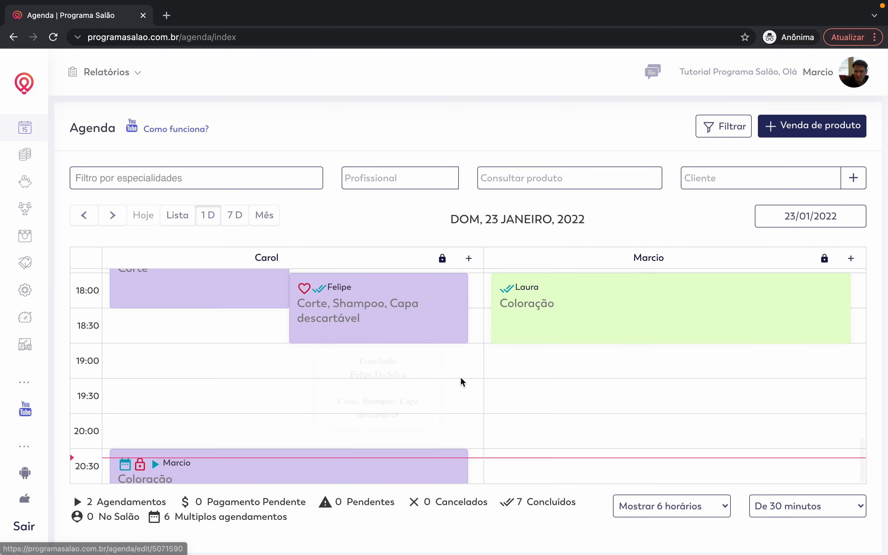
left_click(307, 482)
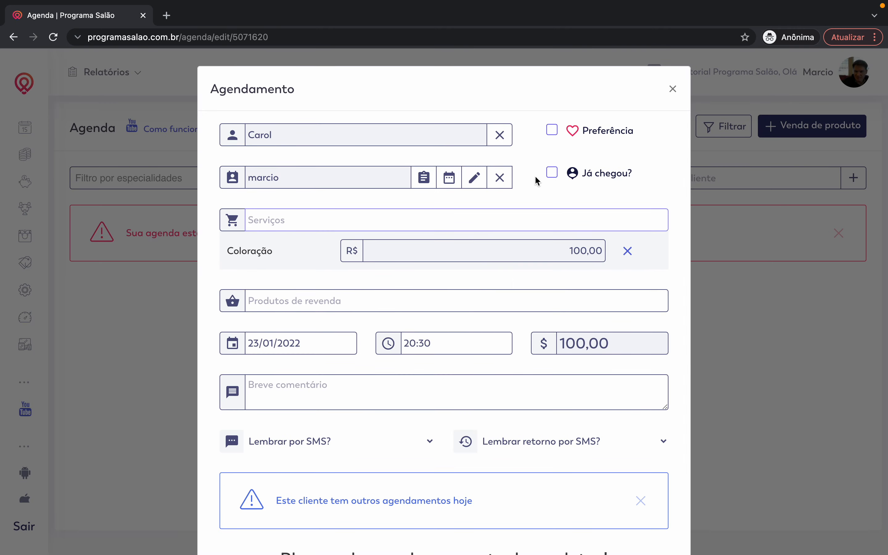
scroll(525, 403, "down", 4)
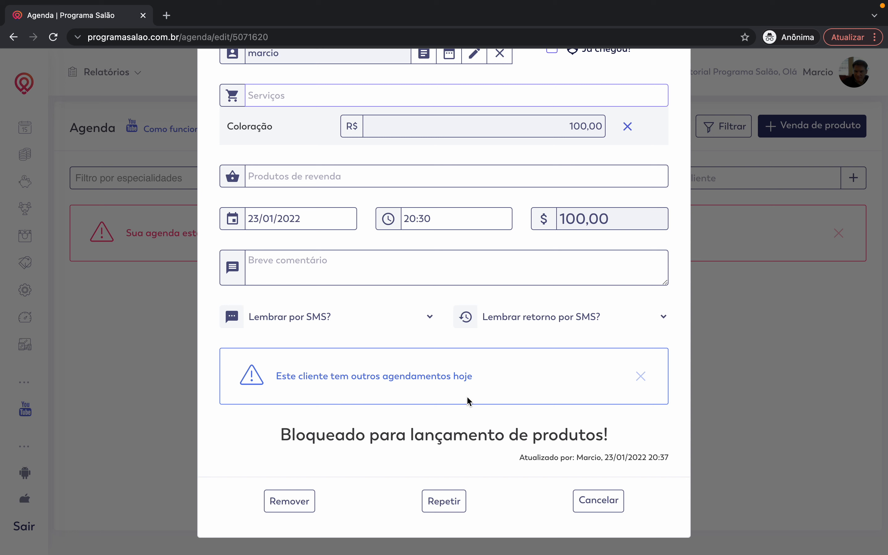
left_click_drag(291, 437, 323, 418)
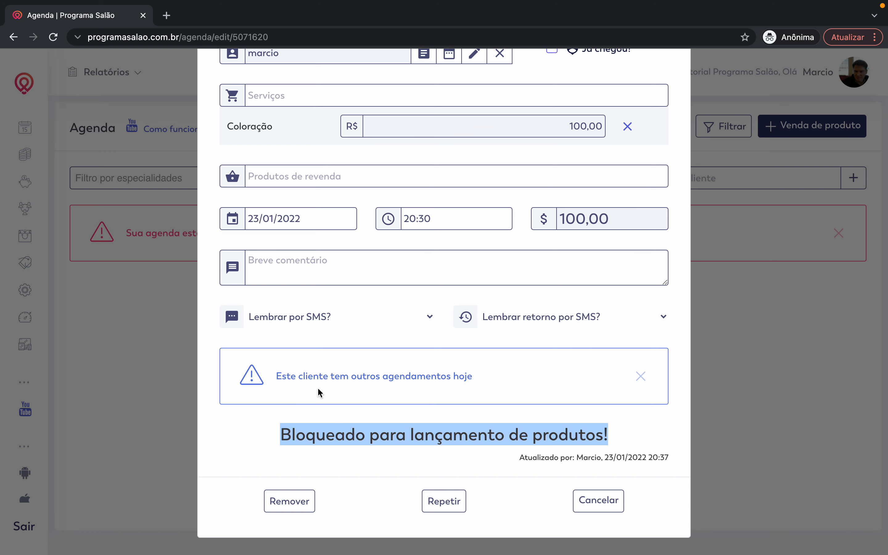
scroll(428, 347, "up", 3)
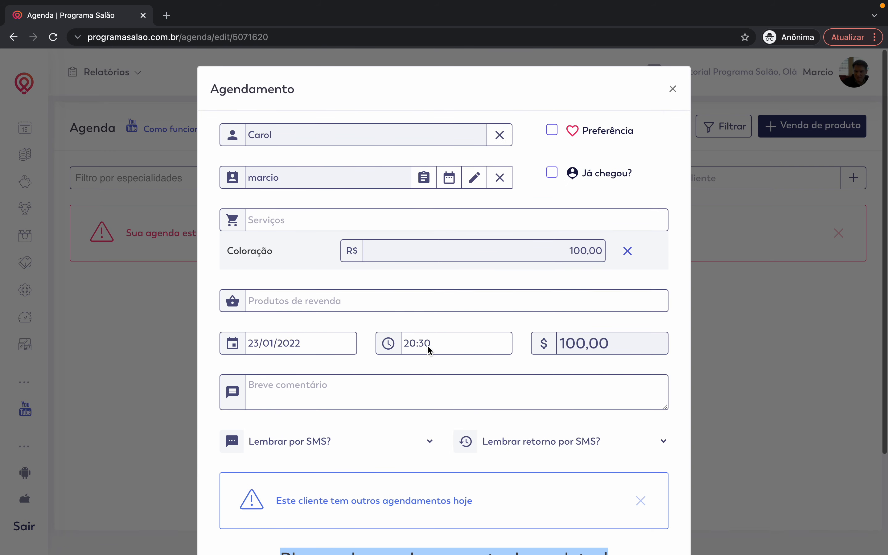
left_click(673, 89)
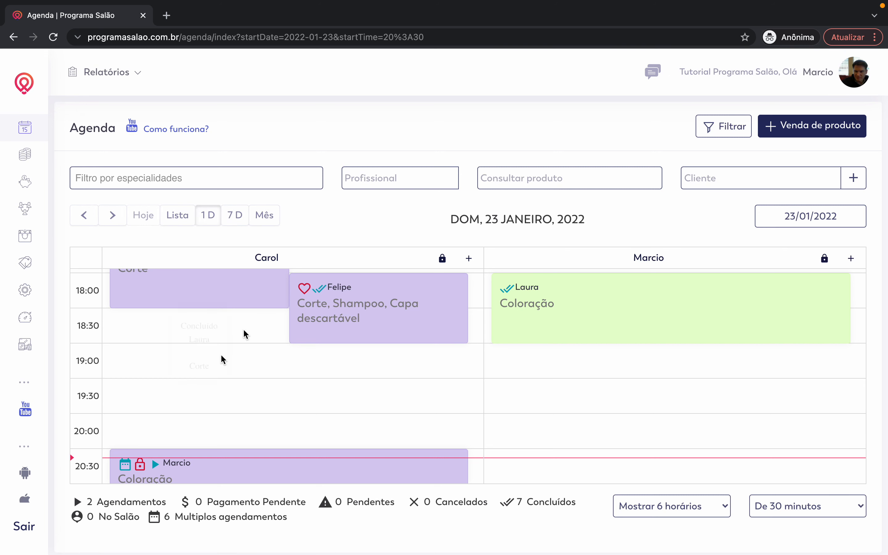
Step: Record 30 gr of Tinta 6.0 expiring 01/01/2024 from Estoque principal as supply for the 20:30 Coloração appointment in stock Lançamentos and save it
mouse_move(35, 286)
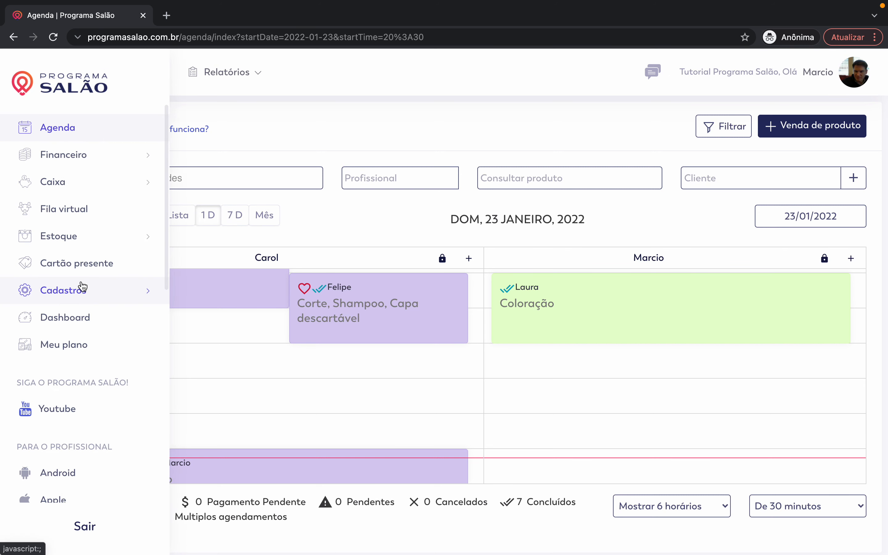
left_click(96, 241)
left_click(90, 262)
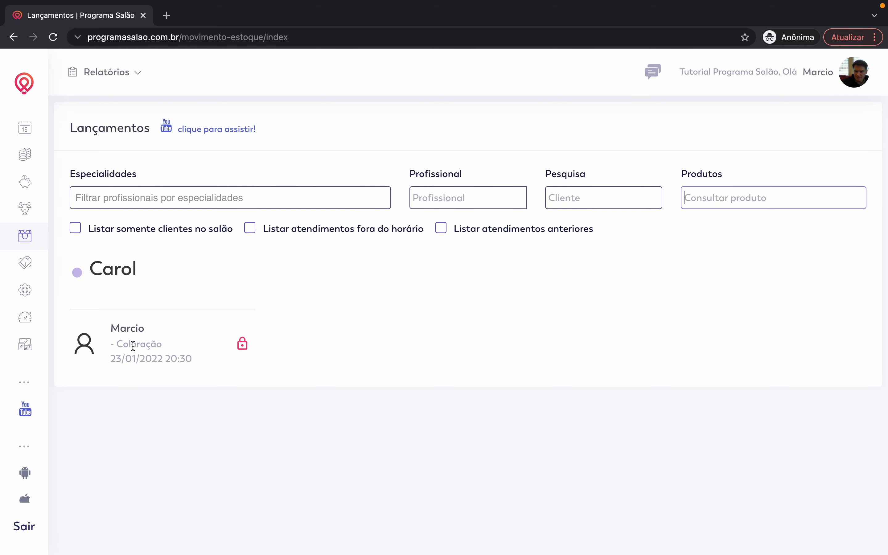
left_click(125, 332)
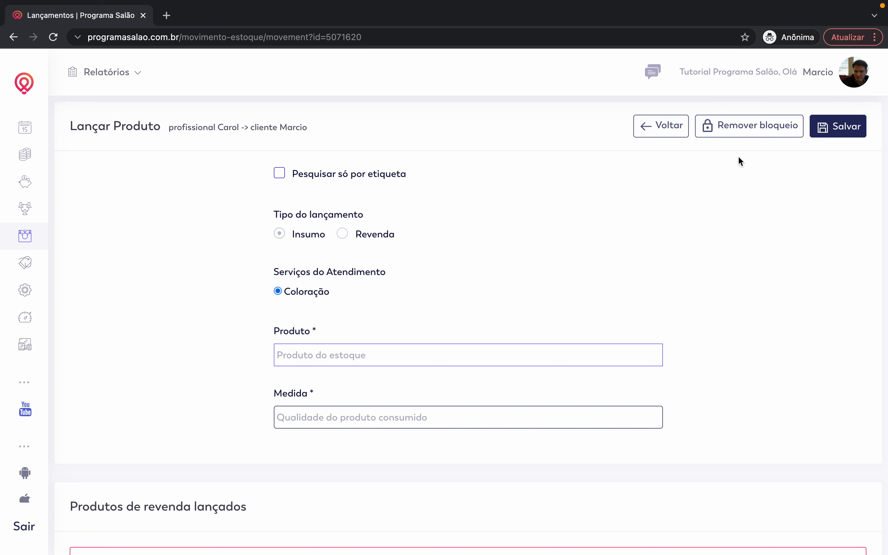
type("ti")
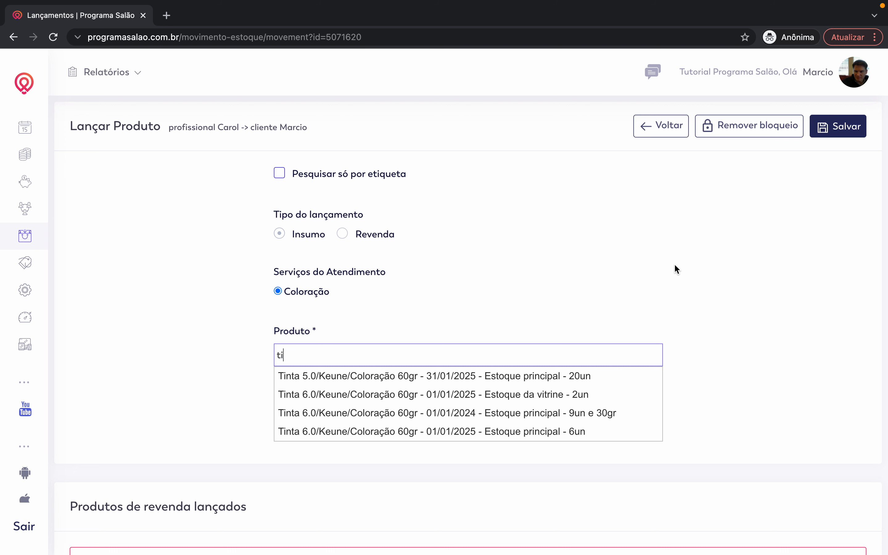
type("nta 6.")
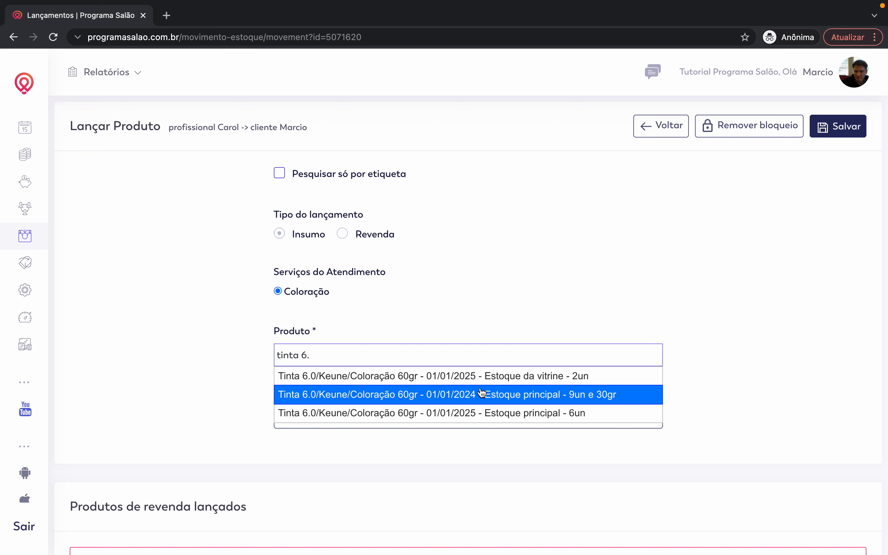
left_click(517, 394)
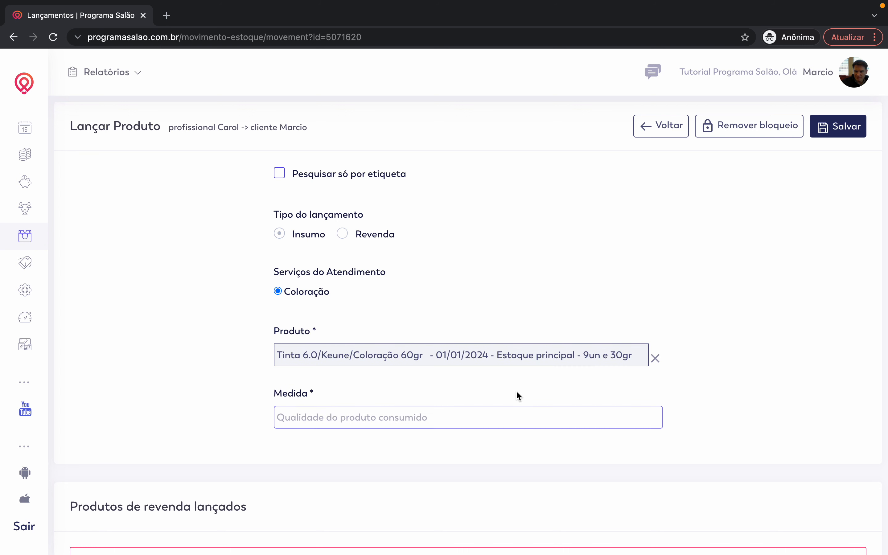
left_click(499, 410)
type("30")
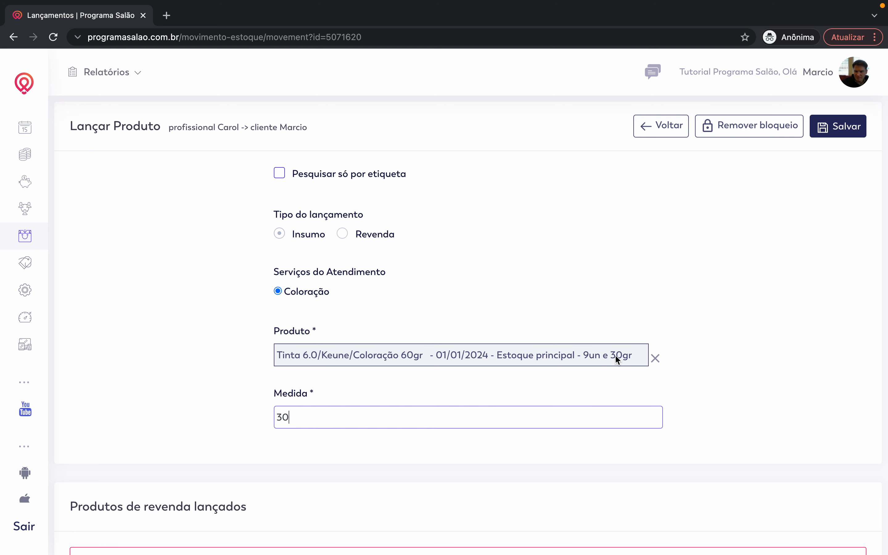
left_click(831, 128)
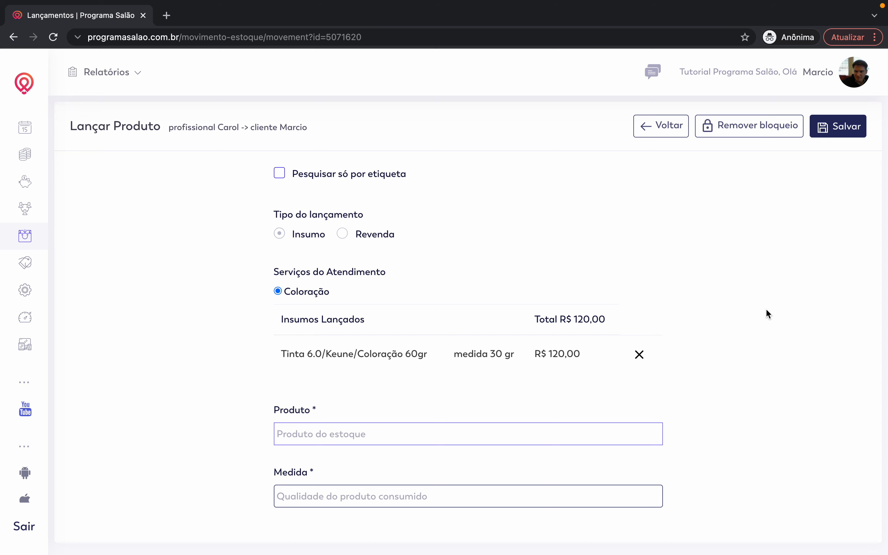
Step: Check the closed and open quantities of Estoque principal's Tinta 6.0 expiring 01/01/2024 in the stock items list
mouse_move(8, 307)
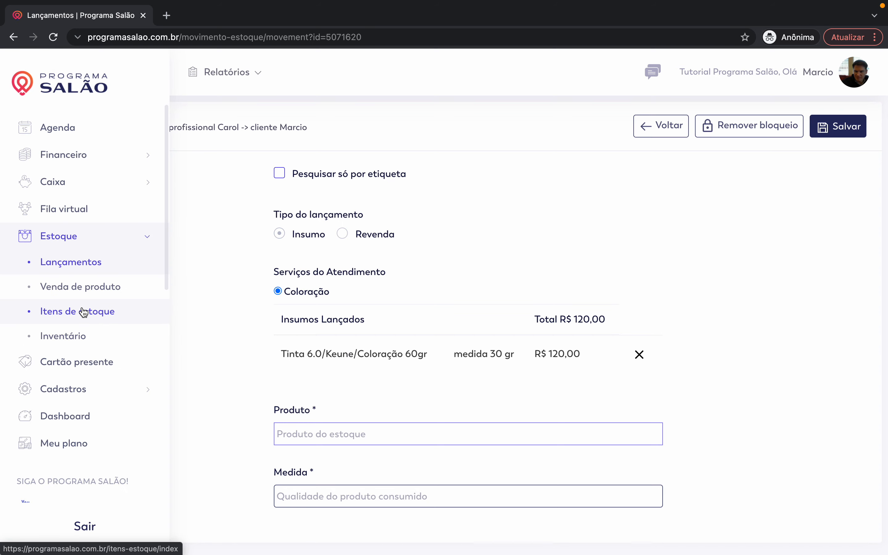
left_click(84, 312)
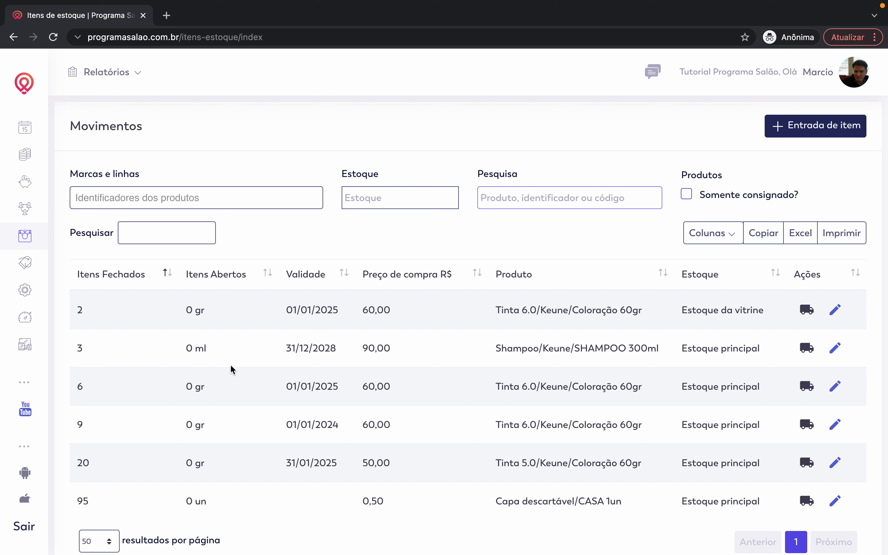
left_click_drag(208, 429, 72, 424)
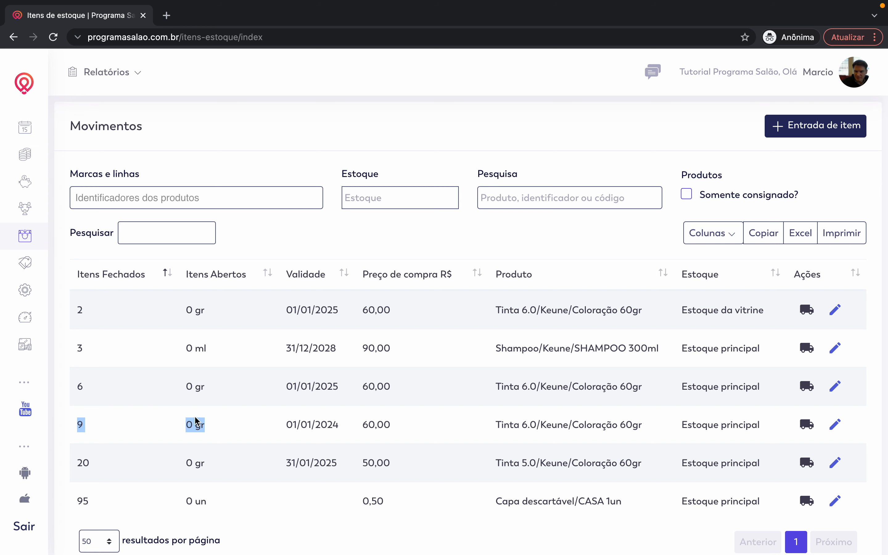
Step: Open the 20:30 Coloração appointment in the agenda, examine the supplies recorded under its service, and close it
left_click(51, 130)
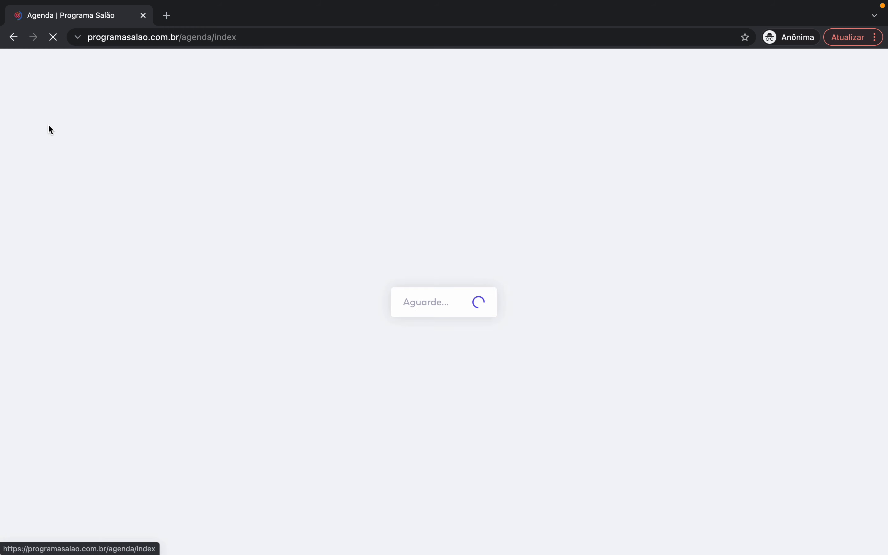
left_click(223, 476)
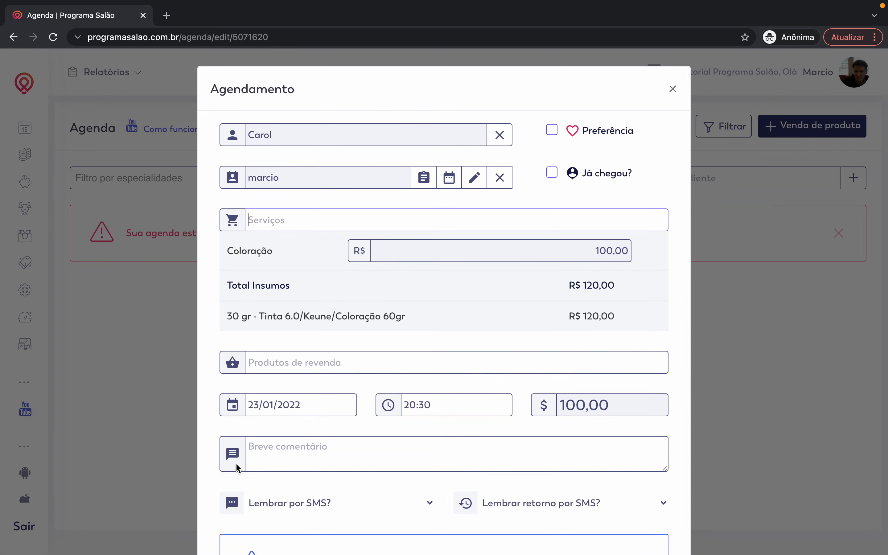
left_click(400, 316)
left_click_drag(400, 315, 258, 308)
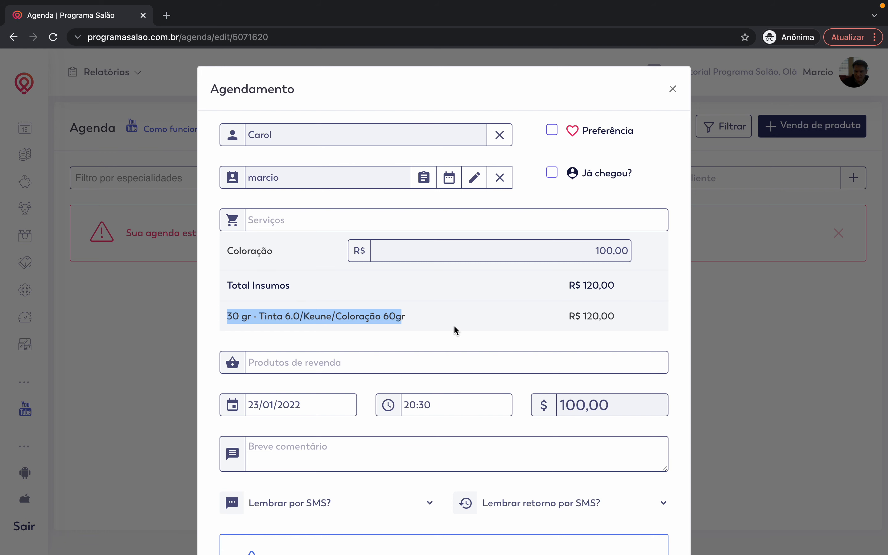
scroll(525, 320, "down", 3)
scroll(525, 320, "up", 3)
left_click(673, 89)
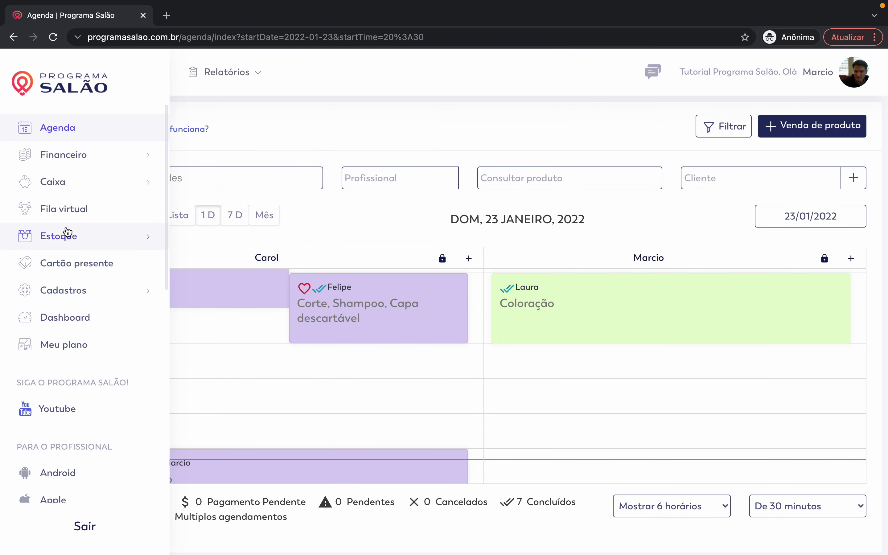
Step: Remove the product-entry lock from the 20:30 Coloração appointment in stock Lançamentos
left_click(69, 237)
left_click(67, 253)
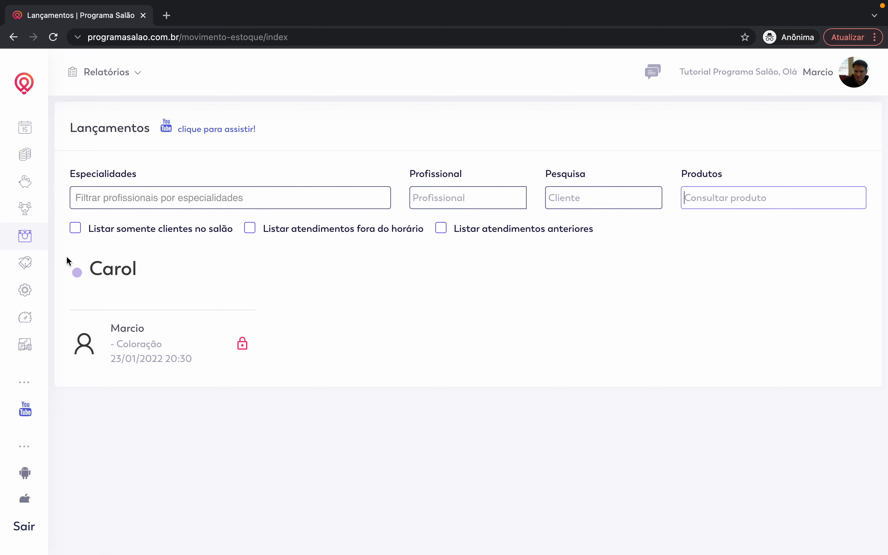
left_click(241, 350)
left_click(443, 371)
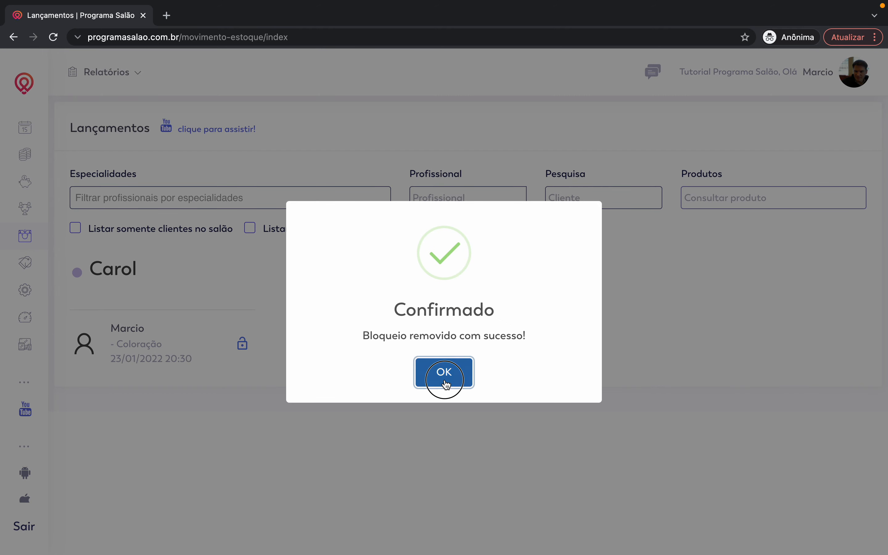
Step: Reopen the 20:30 Coloração appointment in the agenda and check its supplies and the option to save and bill it
mouse_move(19, 113)
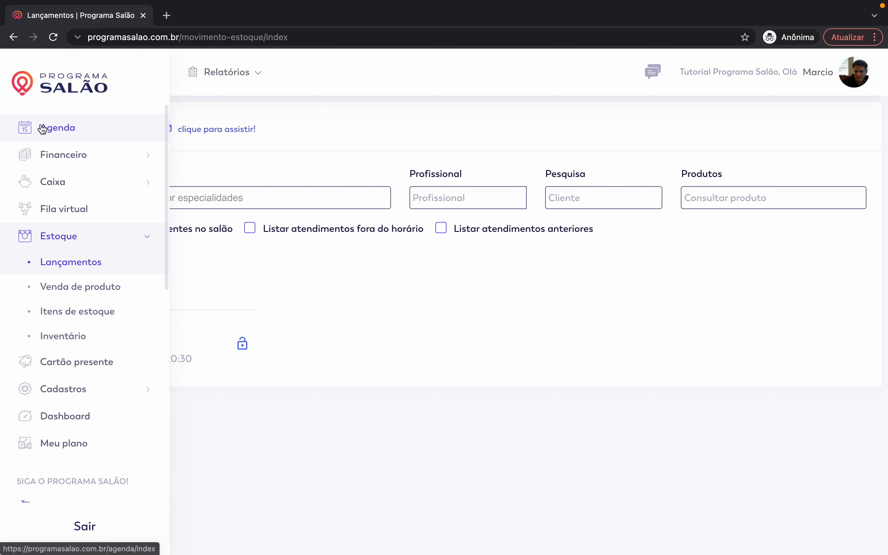
left_click(41, 126)
left_click(295, 458)
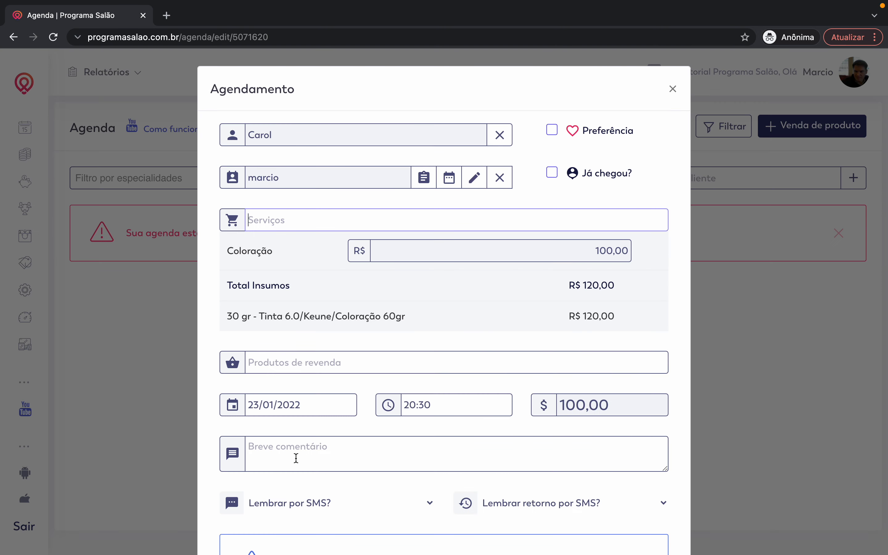
scroll(444, 418, "down", 5)
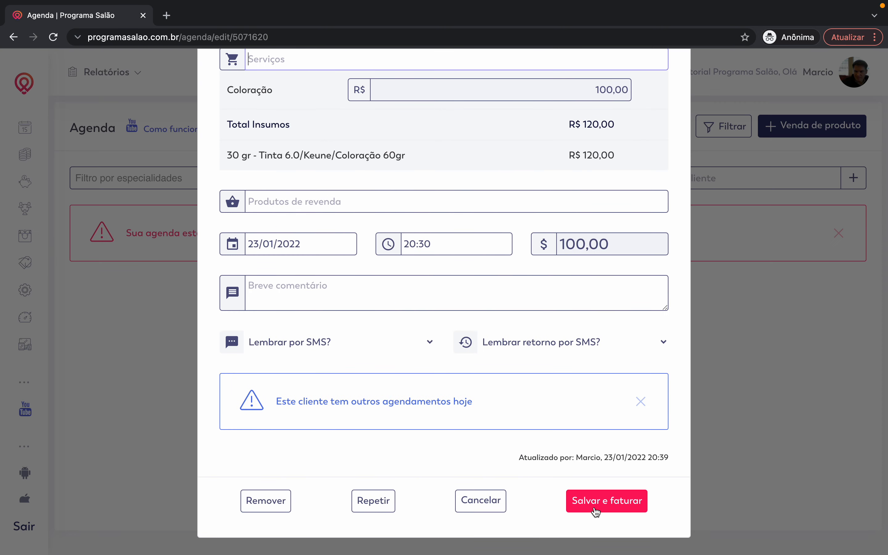
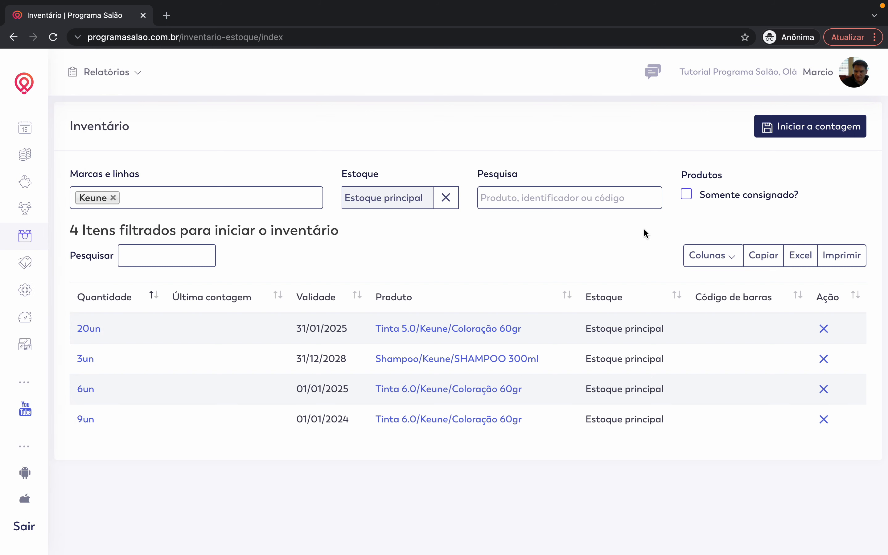
Step: Start an inventory count of the Keune items filtered to Estoque principal
left_click(804, 138)
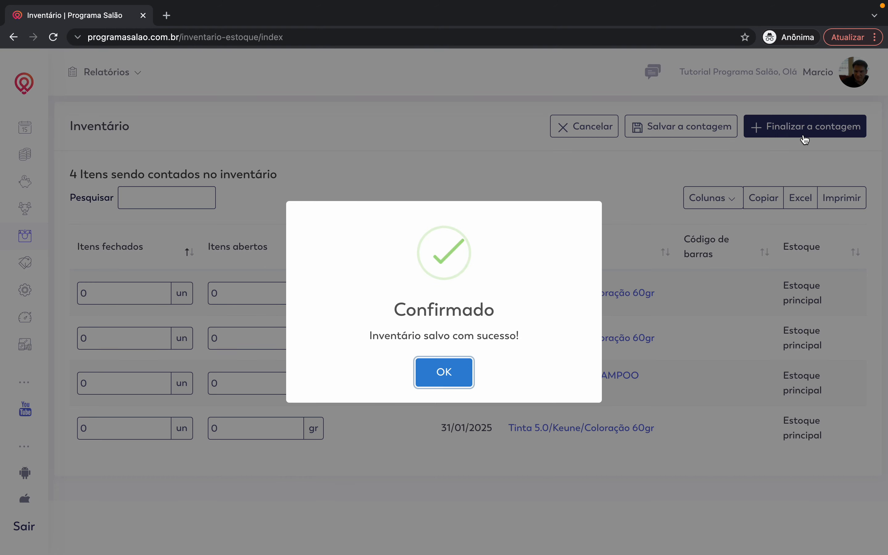
left_click(436, 369)
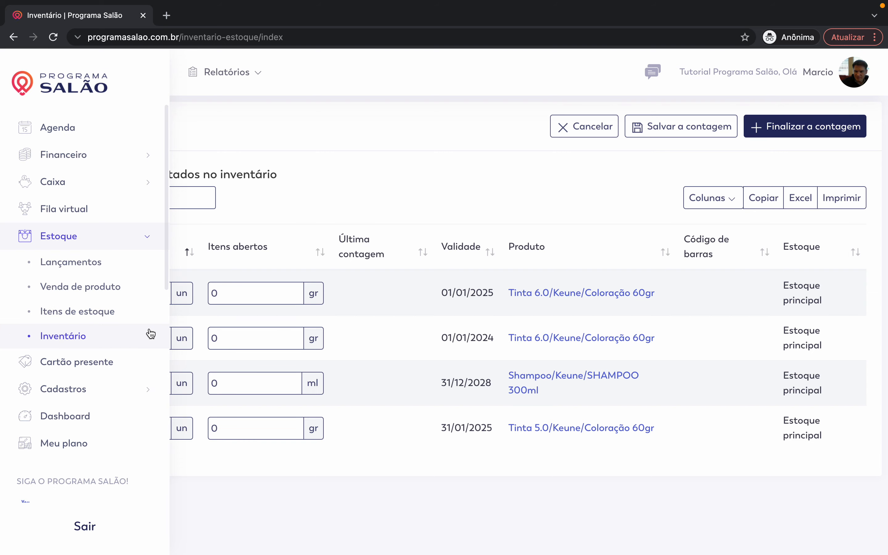
Step: View the agenda and check stock Lançamentos for open appointments that can receive supply entries during the inventory count
mouse_move(15, 169)
left_click(55, 135)
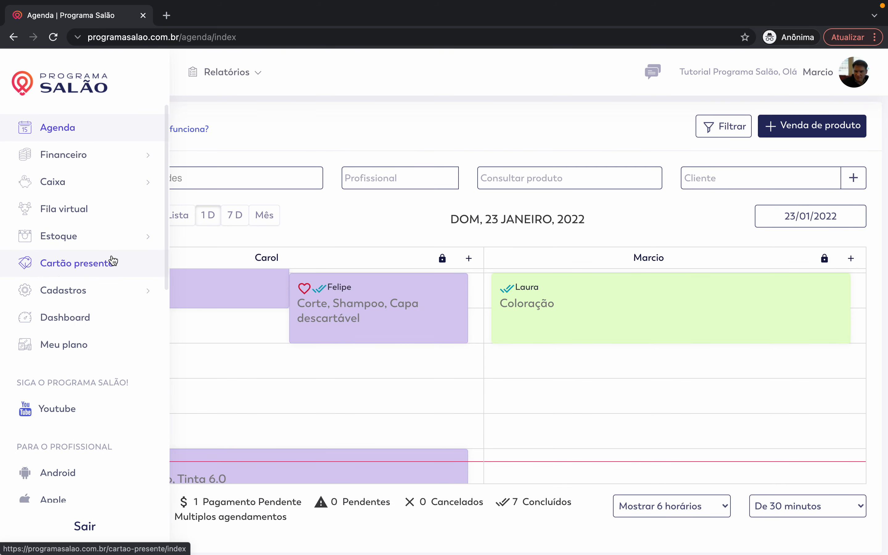
left_click(128, 237)
left_click(109, 261)
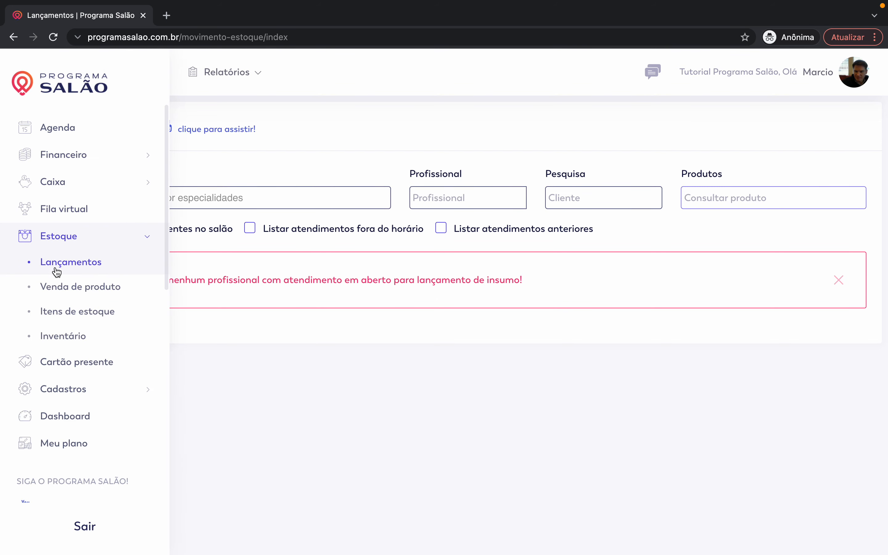
Step: Return to the running inventory count and compare its Keune items with their quantities in Itens de estoque
left_click(64, 334)
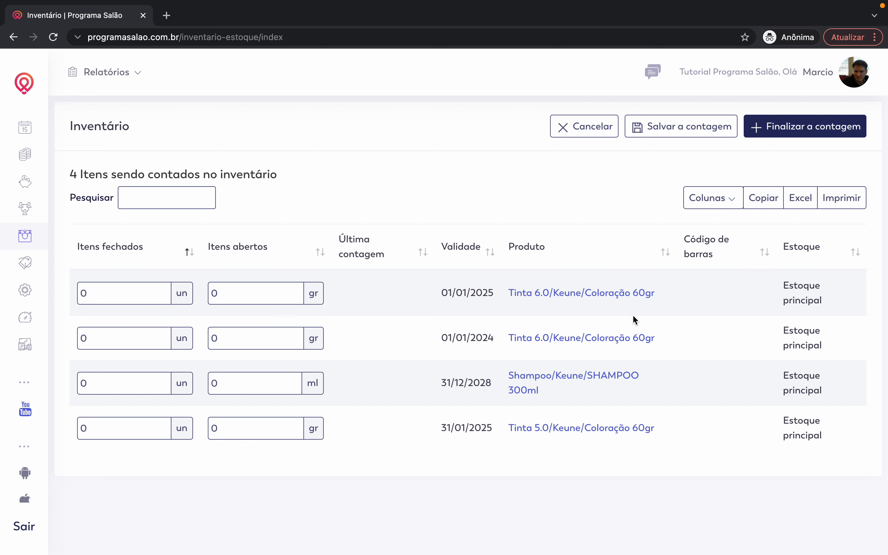
left_click_drag(451, 293, 575, 292)
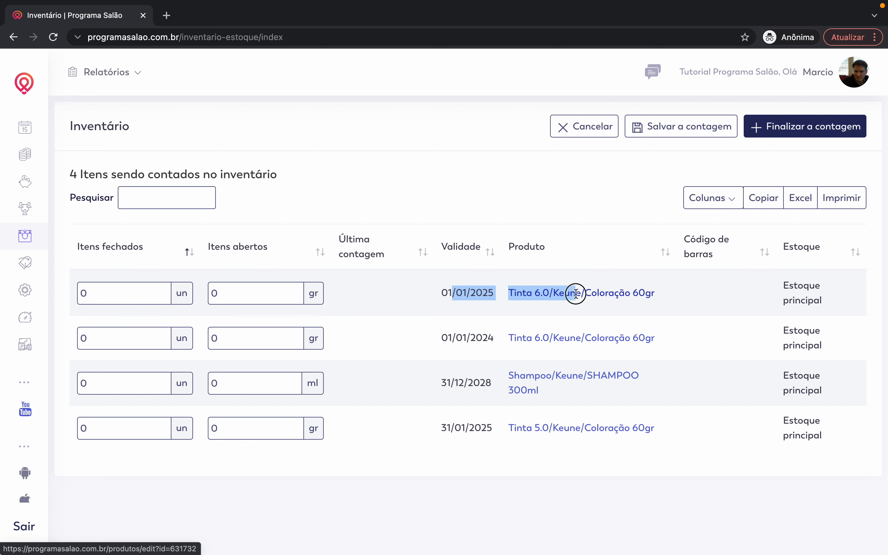
left_click(125, 299)
mouse_move(58, 281)
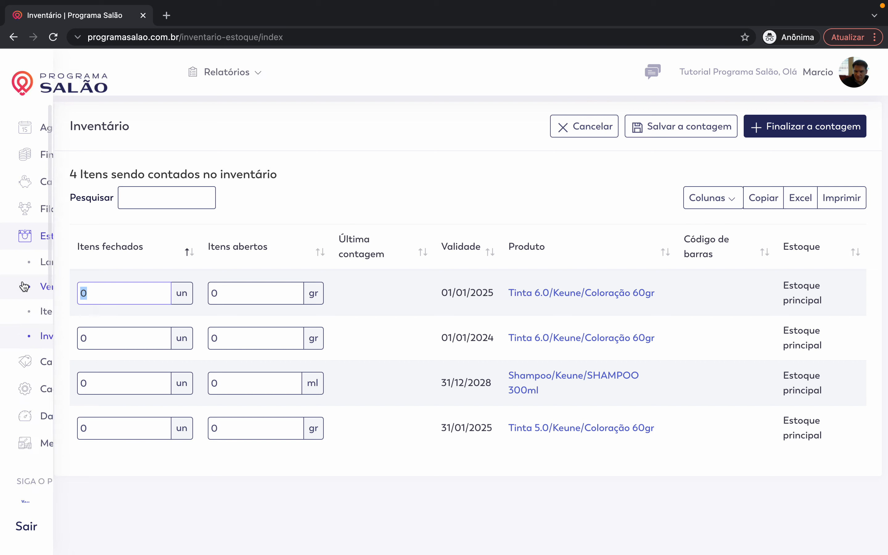
left_click(64, 311)
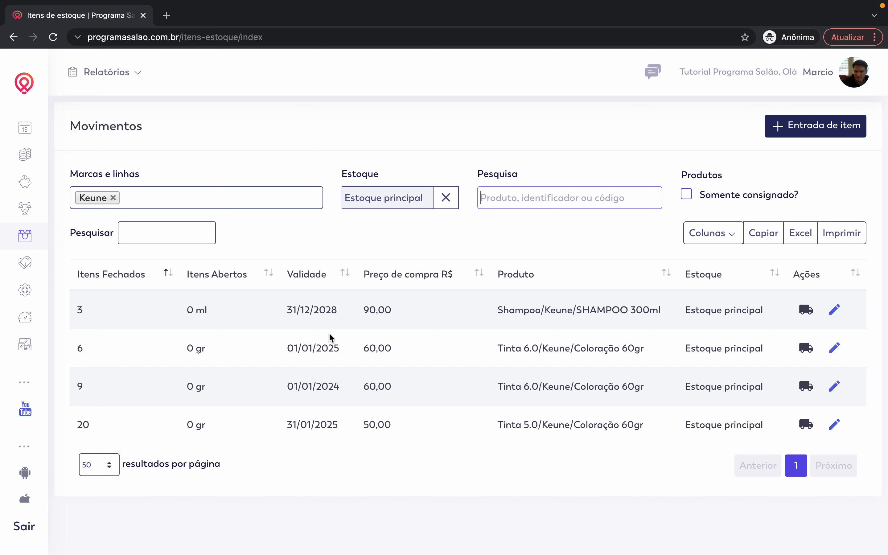
left_click_drag(589, 348, 516, 347)
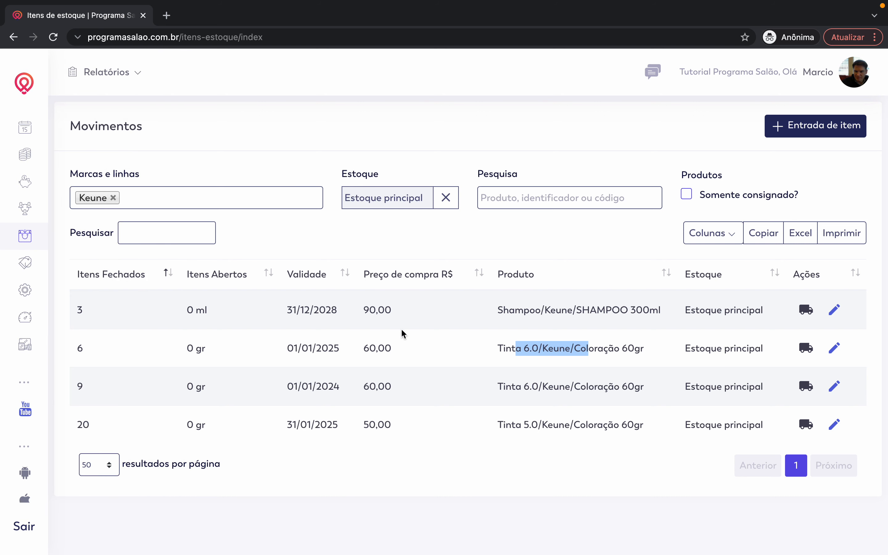
Step: In the inventory, set Itens fechados to 3 for Tinta 6.0 (2025), 8 for Tinta 6.0 (2024), 2 for Shampoo and 2 for Tinta 5.0, and save
mouse_move(4, 329)
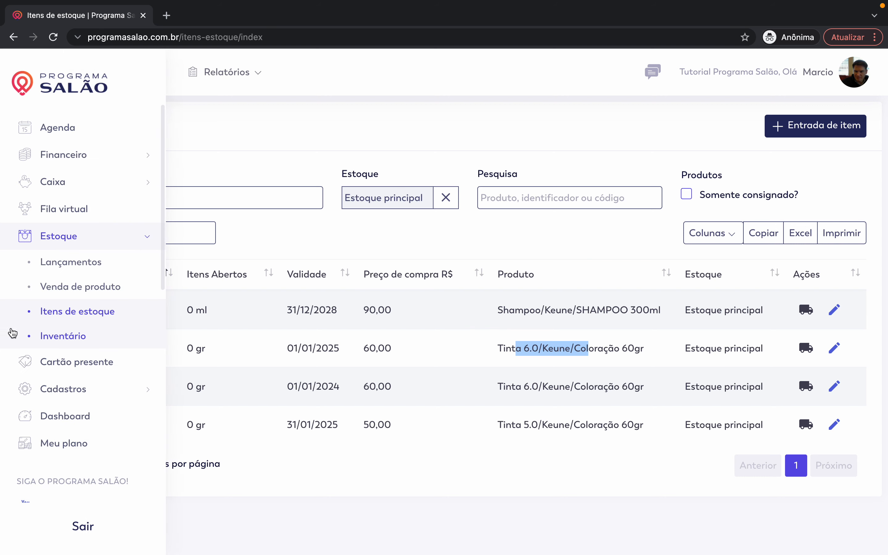
left_click(72, 336)
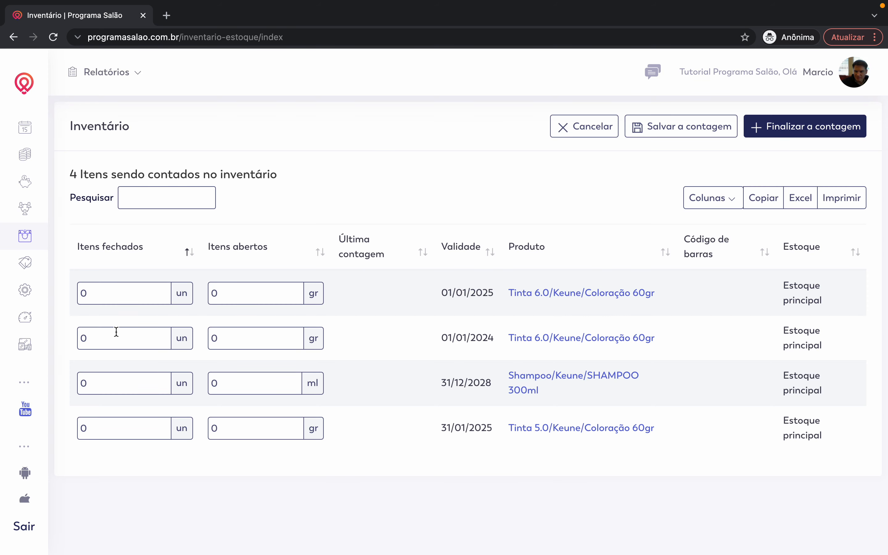
left_click(104, 300)
type("3")
left_click(103, 341)
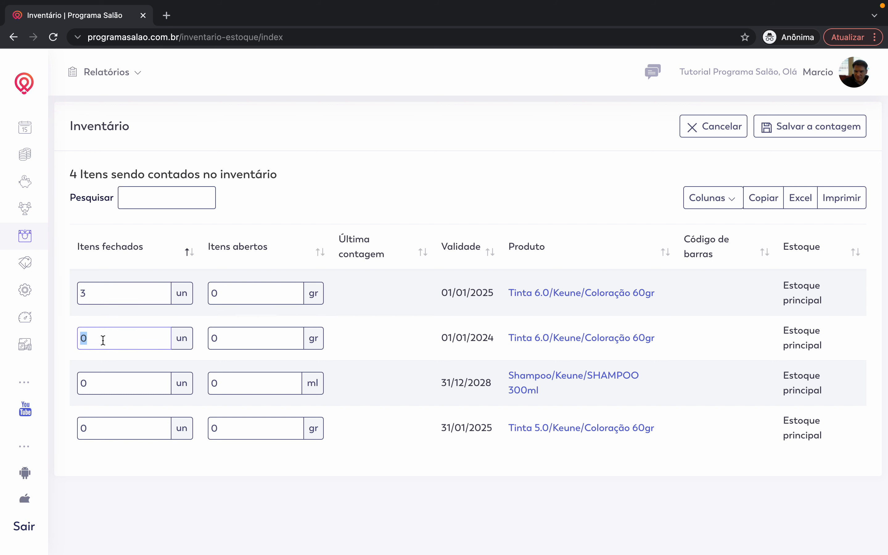
type("8")
left_click(127, 387)
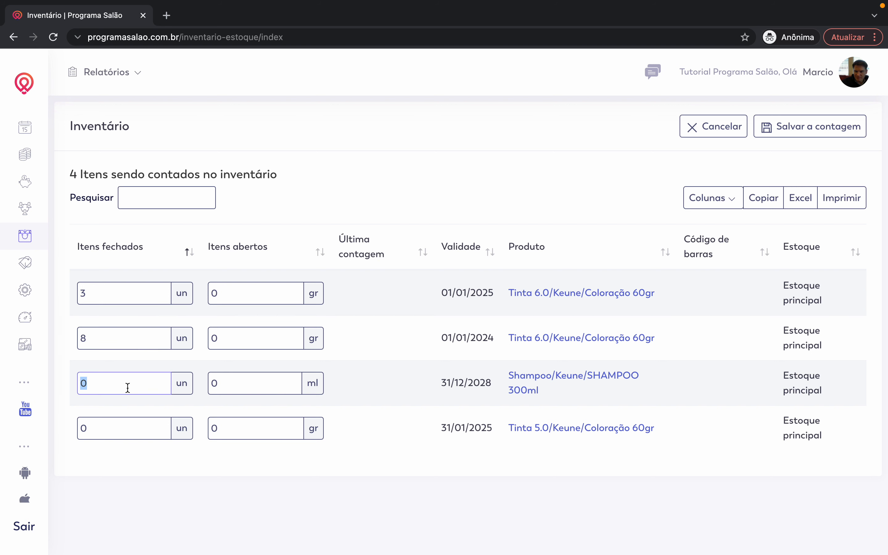
type("2")
left_click(129, 420)
type("2")
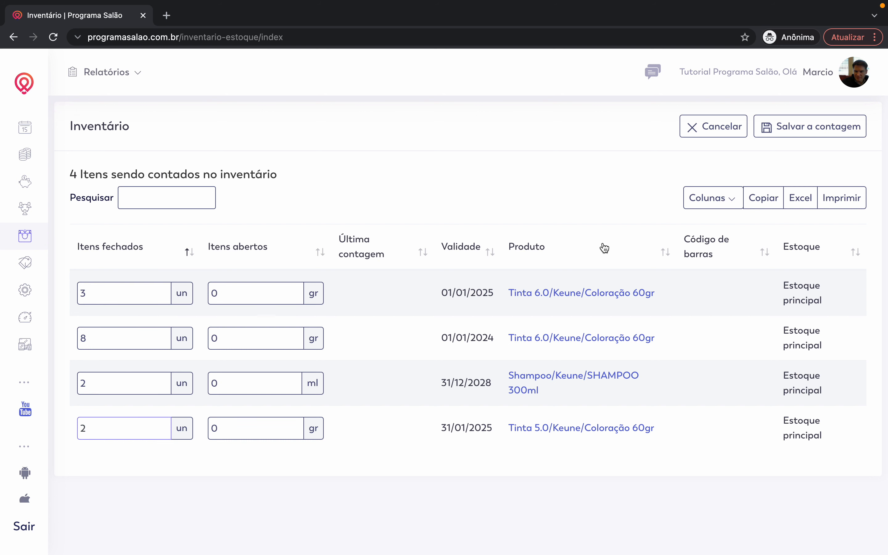
left_click(778, 135)
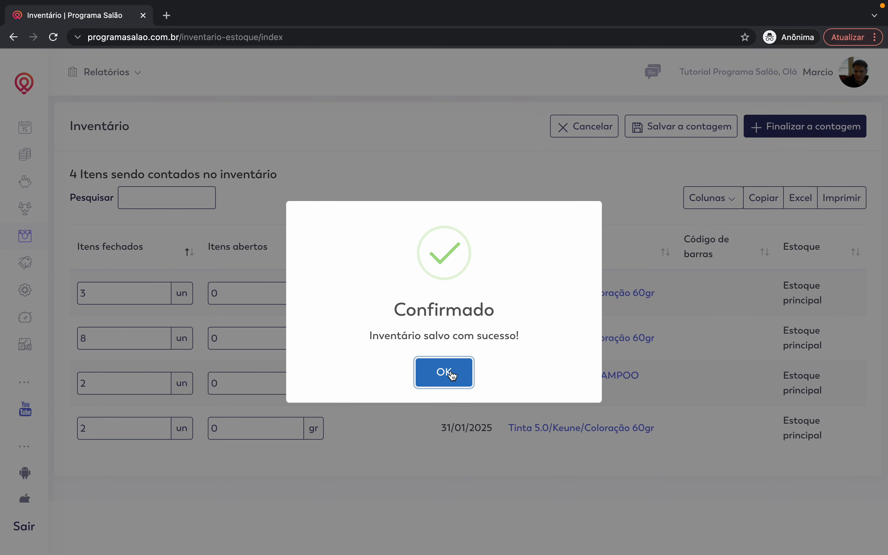
left_click(453, 375)
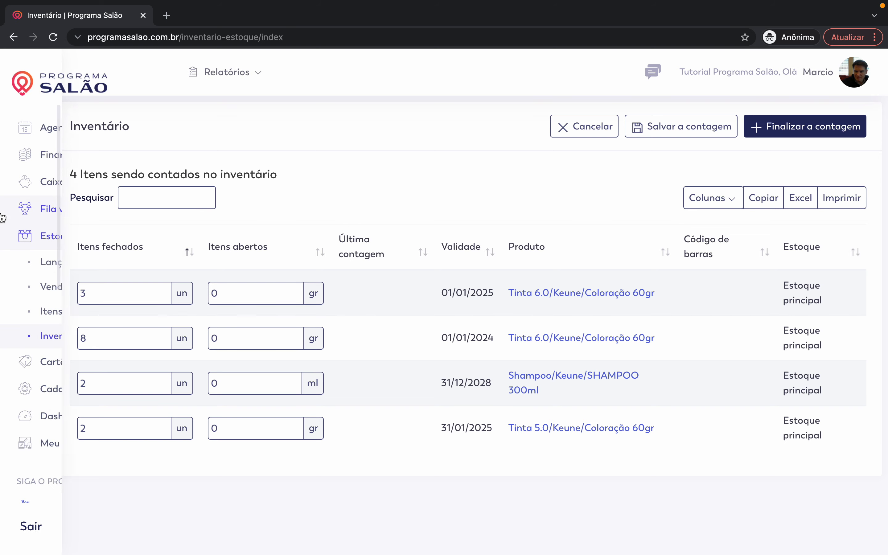
Step: View the agenda and the saved inventory count, and check the Keune quantities in Itens de estoque
left_click(66, 127)
mouse_move(70, 319)
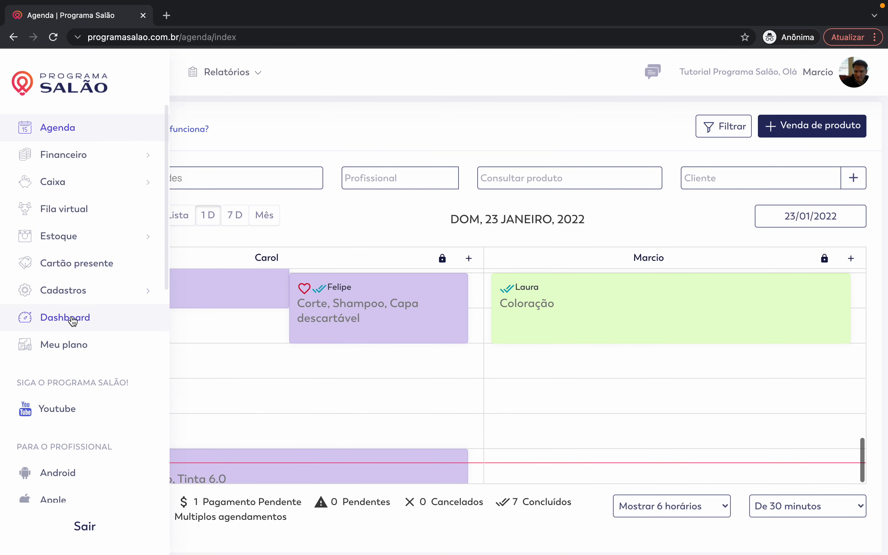
left_click(87, 246)
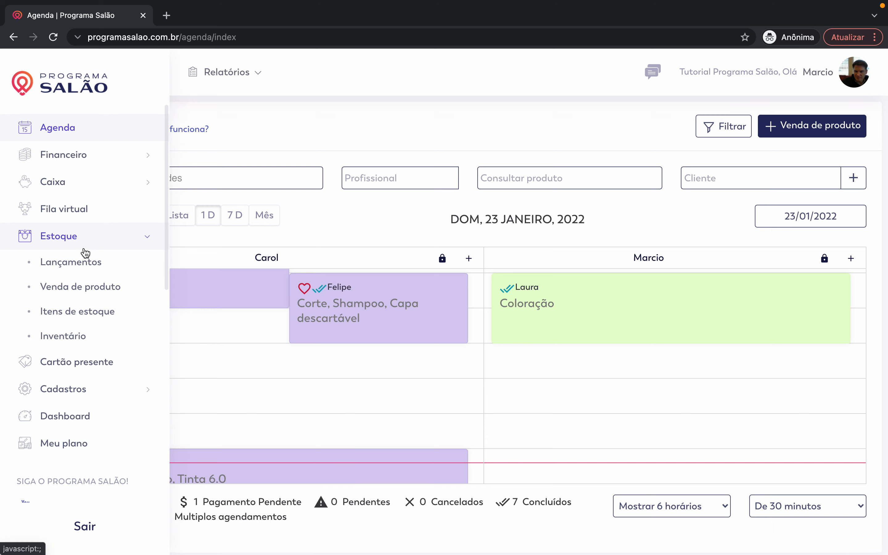
left_click(71, 336)
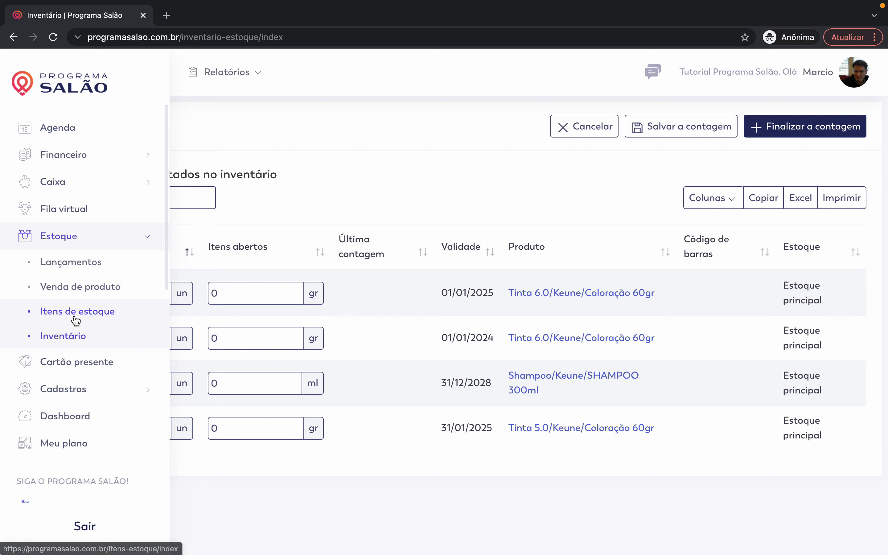
left_click(74, 313)
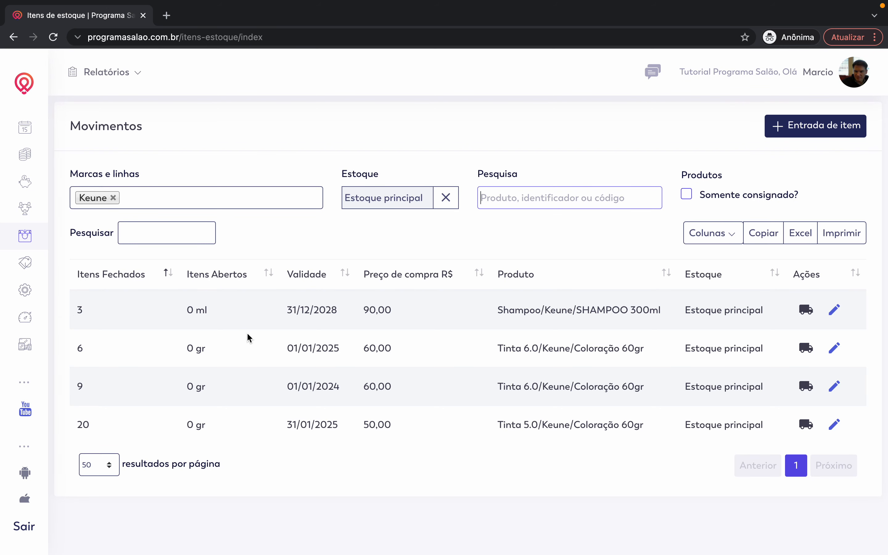
Step: Correct the Keune Shampoo 300ml closed-item count to 3 in the inventory and save the count
mouse_move(15, 308)
left_click(67, 341)
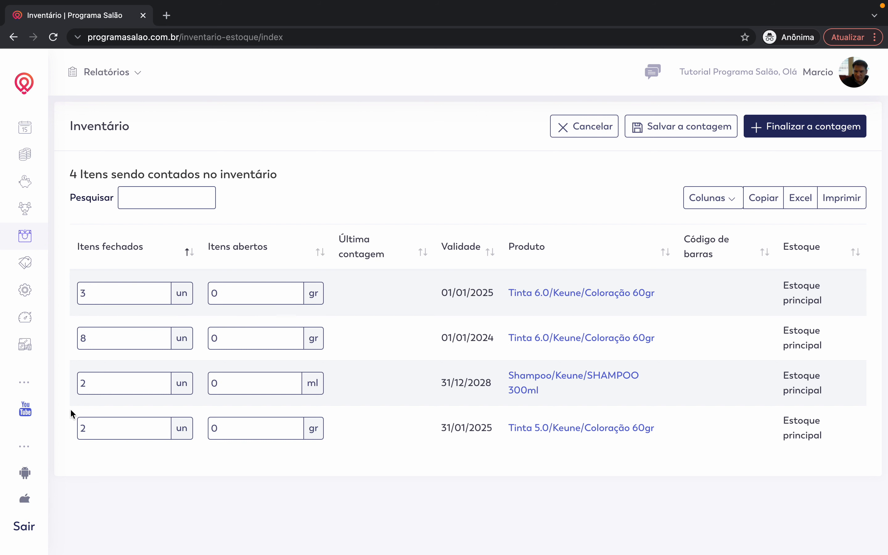
left_click(99, 383)
type("3")
left_click(692, 134)
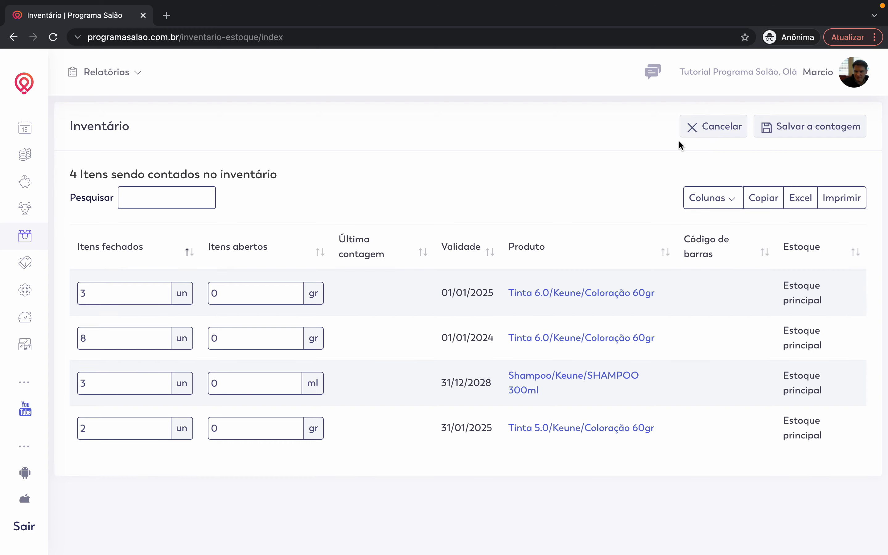
left_click(759, 133)
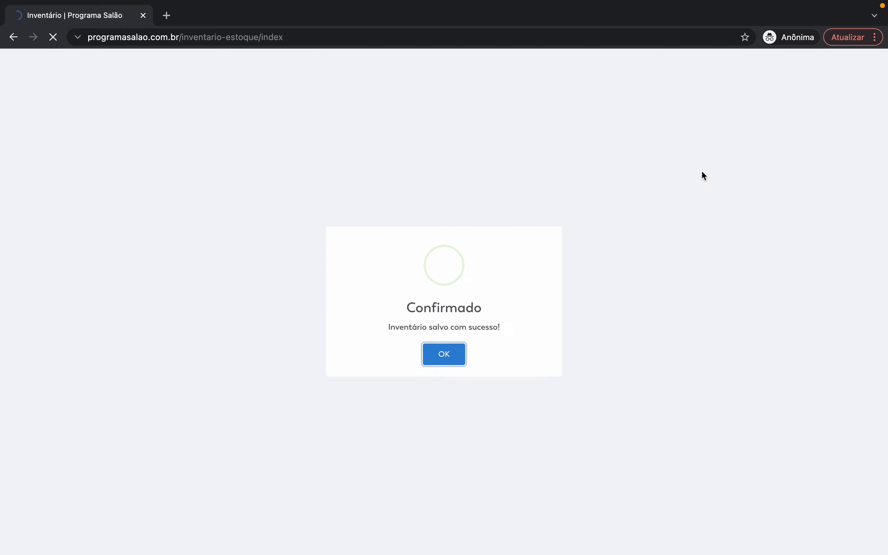
left_click(452, 370)
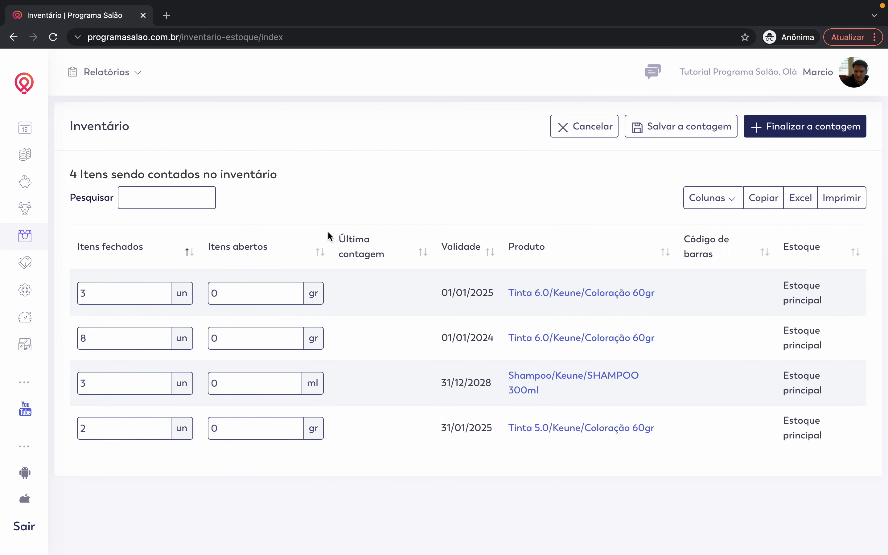
Step: Finalize the inventory count of the Keune items and confirm updating the stock quantities
left_click(805, 137)
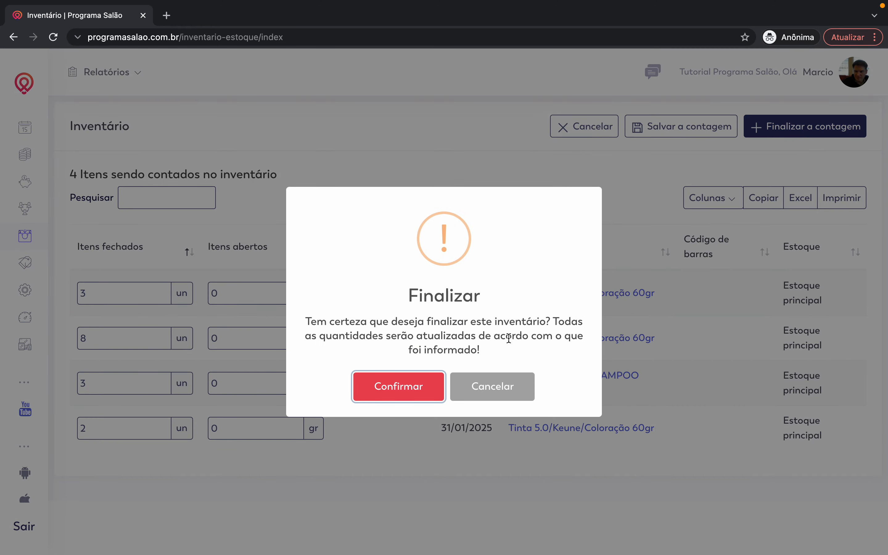
left_click_drag(334, 320, 452, 323)
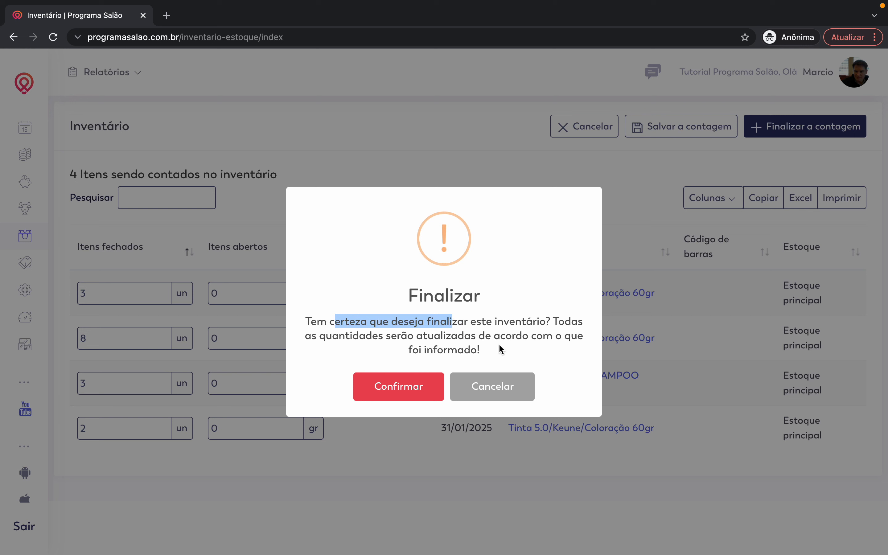
left_click(405, 395)
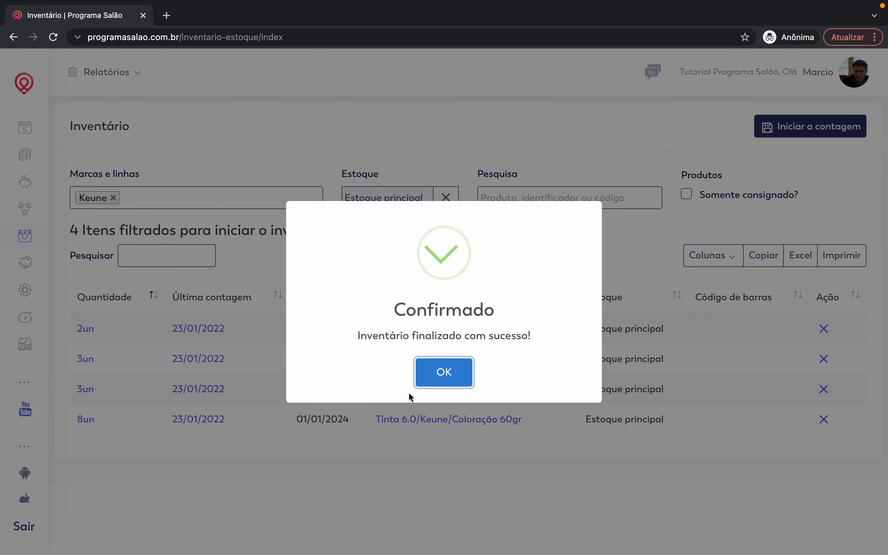
left_click(441, 370)
Step: Check the inventory entry in the movement history of the Keune Shampoo 300ml stock item and return to the item list
mouse_move(26, 252)
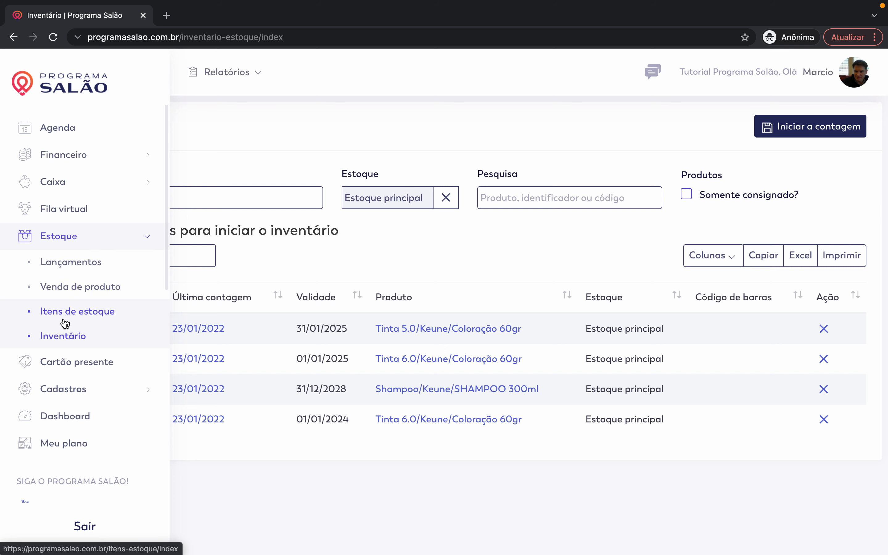
left_click(83, 316)
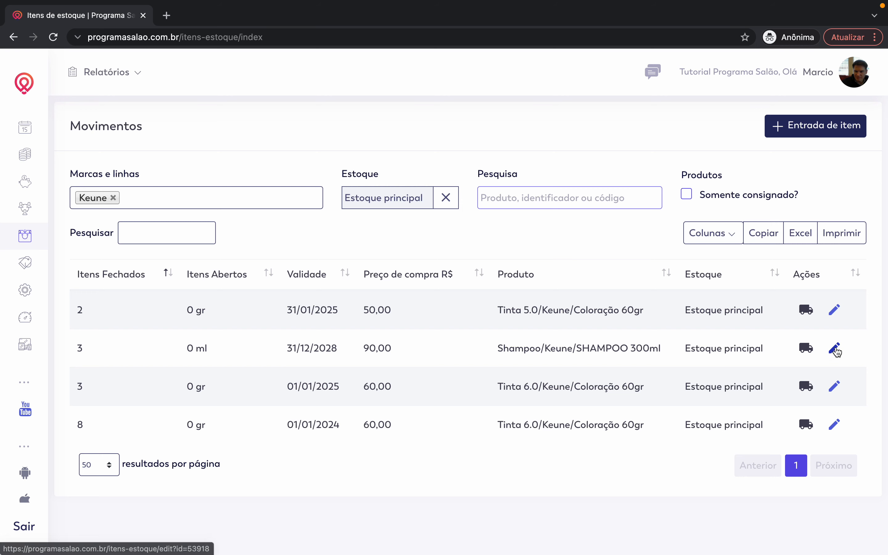
left_click(835, 348)
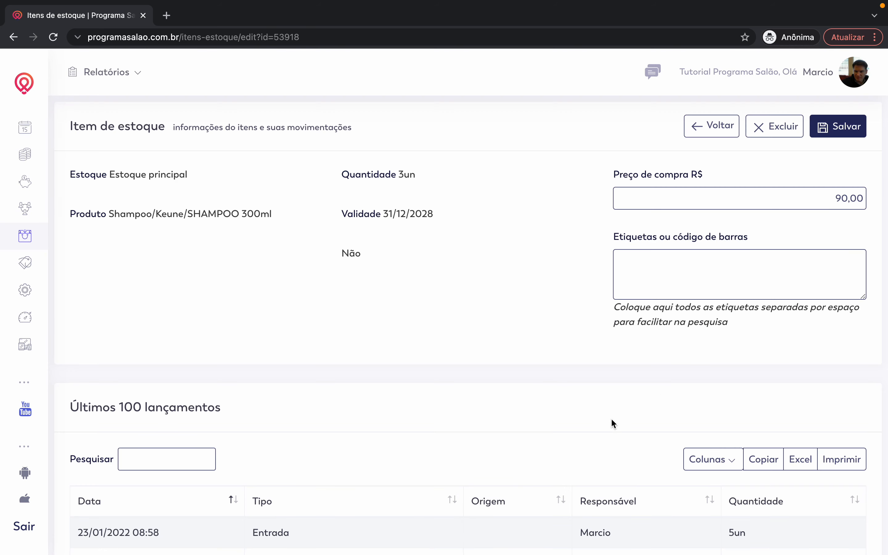
scroll(610, 418, "down", 5)
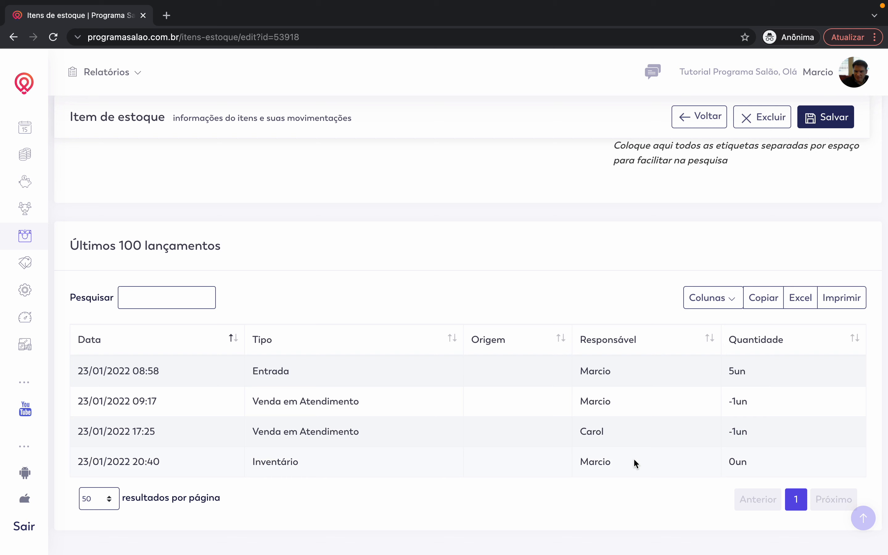
double_click(738, 461)
left_click_drag(607, 463, 145, 459)
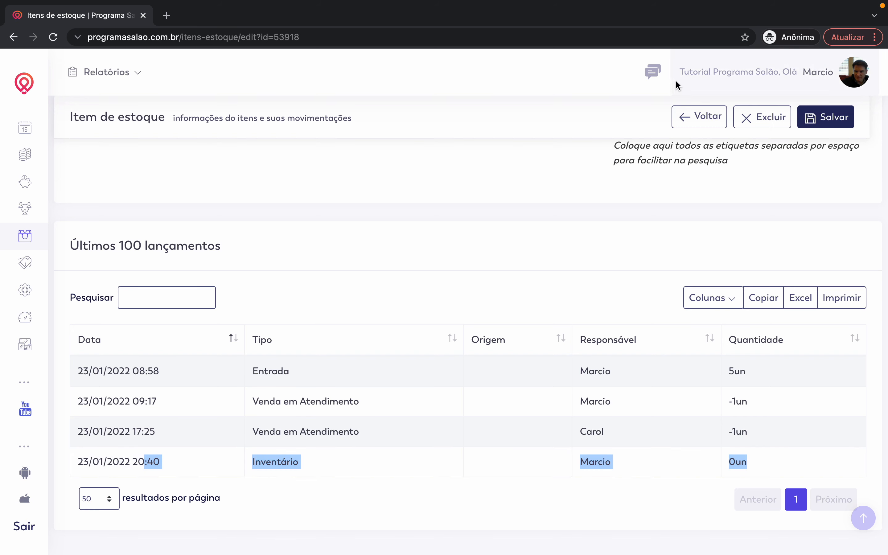
left_click(689, 117)
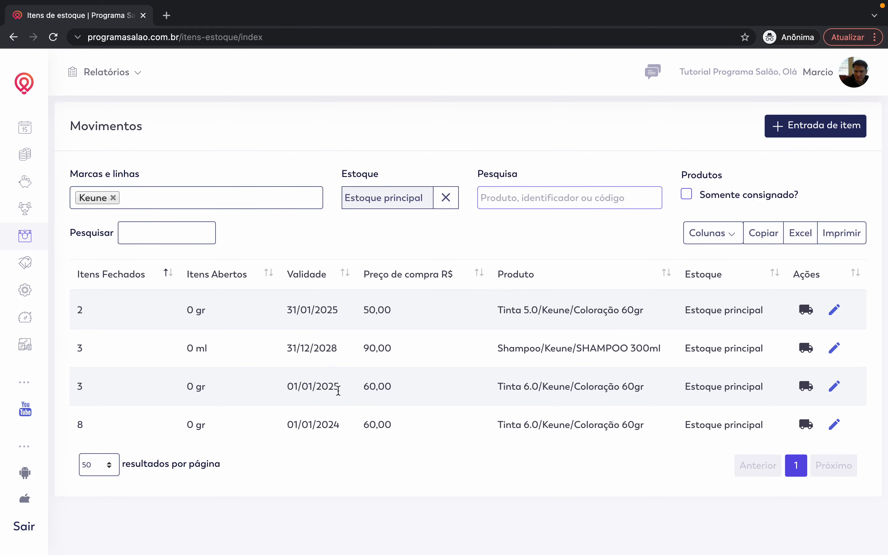
Step: Open the Tinta 6.0 stock item expiring 01/01/2024 and check the inventory entry in its movement history
mouse_move(79, 424)
left_mouse_down()
mouse_move(481, 385)
mouse_move(601, 406)
mouse_move(608, 425)
left_mouse_up()
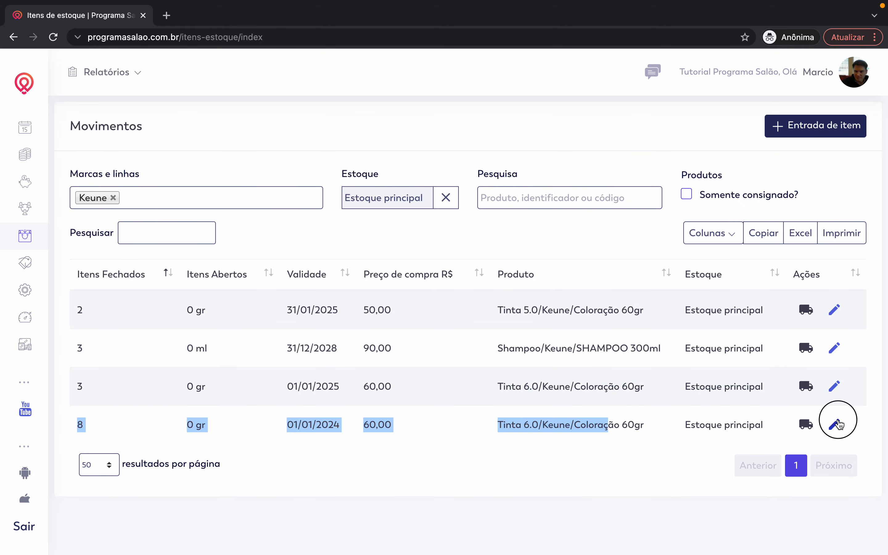
left_click(837, 424)
scroll(698, 390, "down", 5)
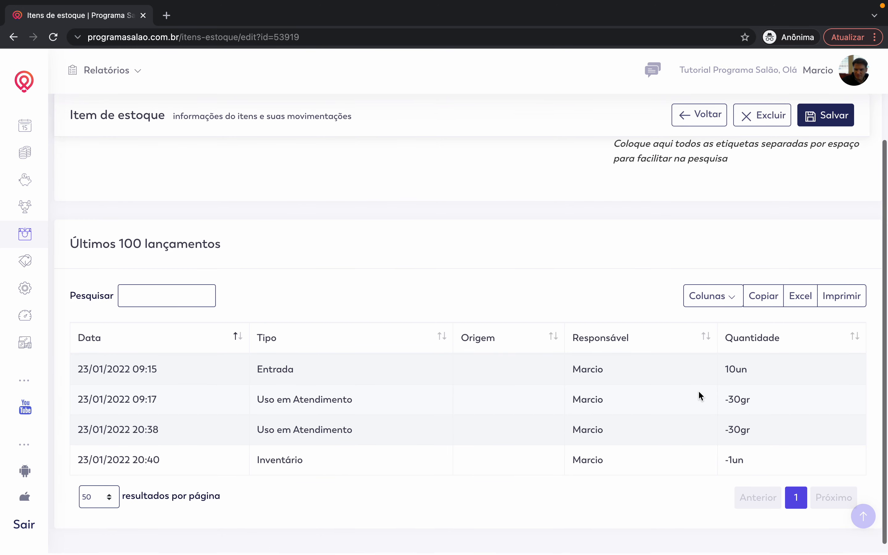
left_click_drag(743, 461, 133, 464)
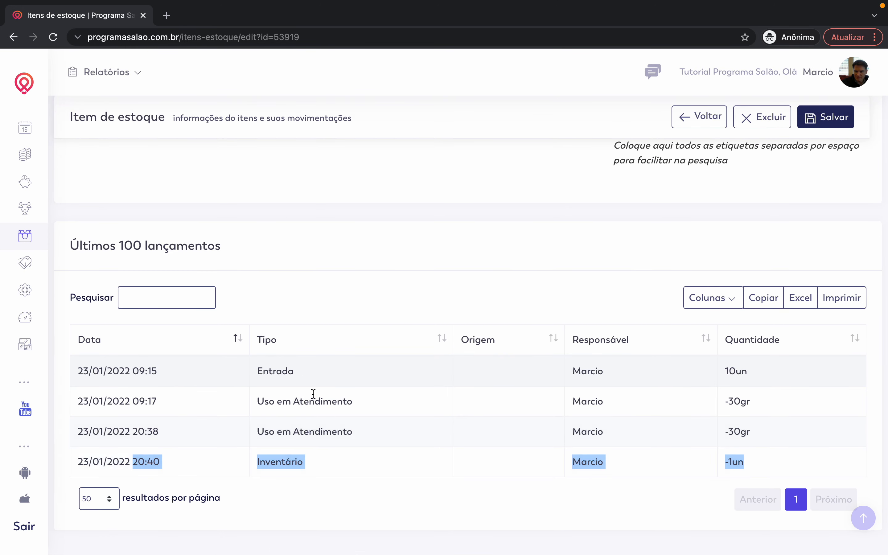